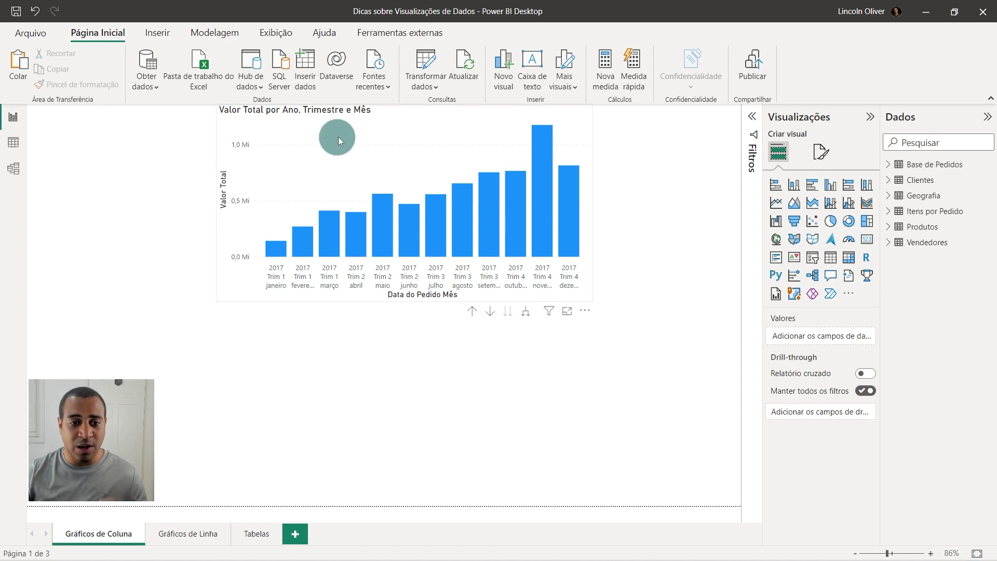
Paste a copy of the Valor Total column chart and place both copies side by side.
{"action": "left_click", "coordinate": [382, 165]}
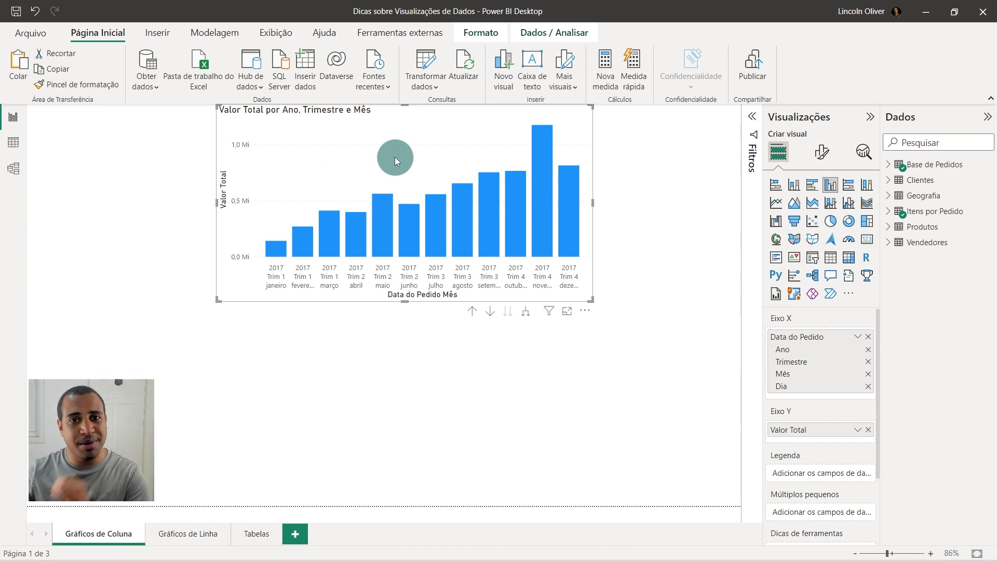
{"action": "mouse_move", "coordinate": [395, 157]}
{"action": "left_mouse_down"}
{"action": "mouse_move", "coordinate": [379, 148]}
{"action": "mouse_move", "coordinate": [410, 149]}
{"action": "left_mouse_up"}
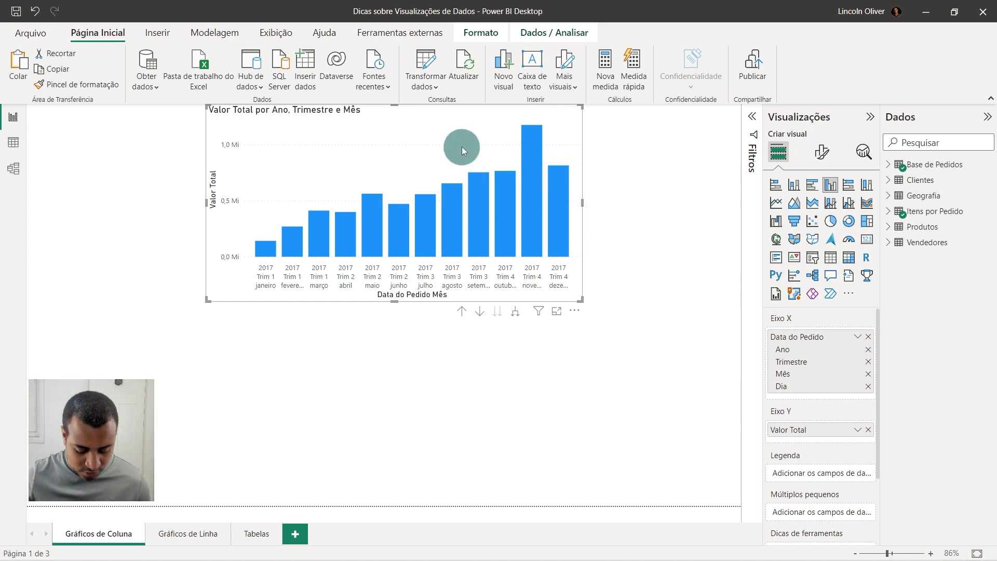
{"action": "key", "text": "ctrl+v"}
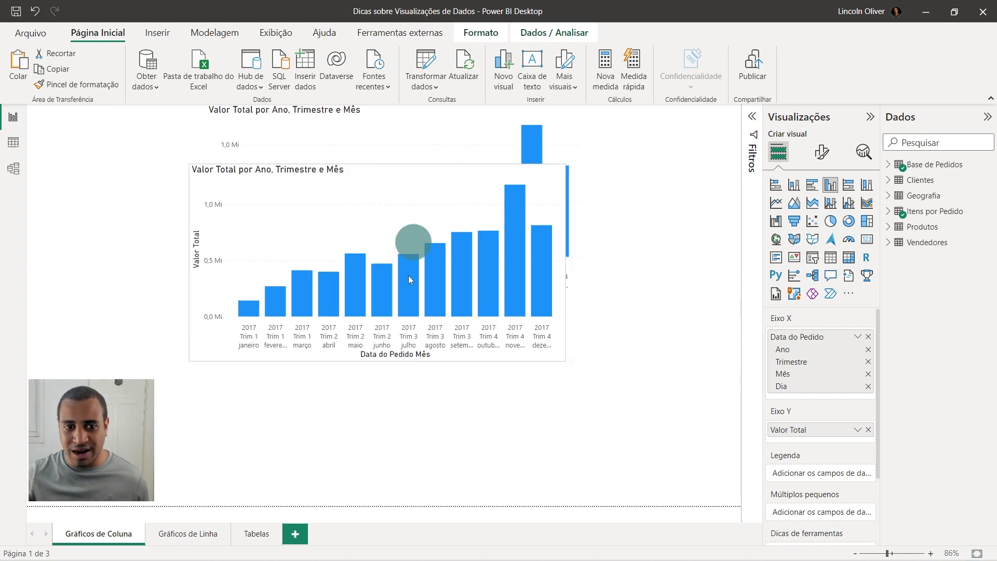
{"action": "mouse_move", "coordinate": [446, 145]}
{"action": "left_mouse_down"}
{"action": "mouse_move", "coordinate": [436, 345]}
{"action": "mouse_move", "coordinate": [443, 335]}
{"action": "left_mouse_up"}
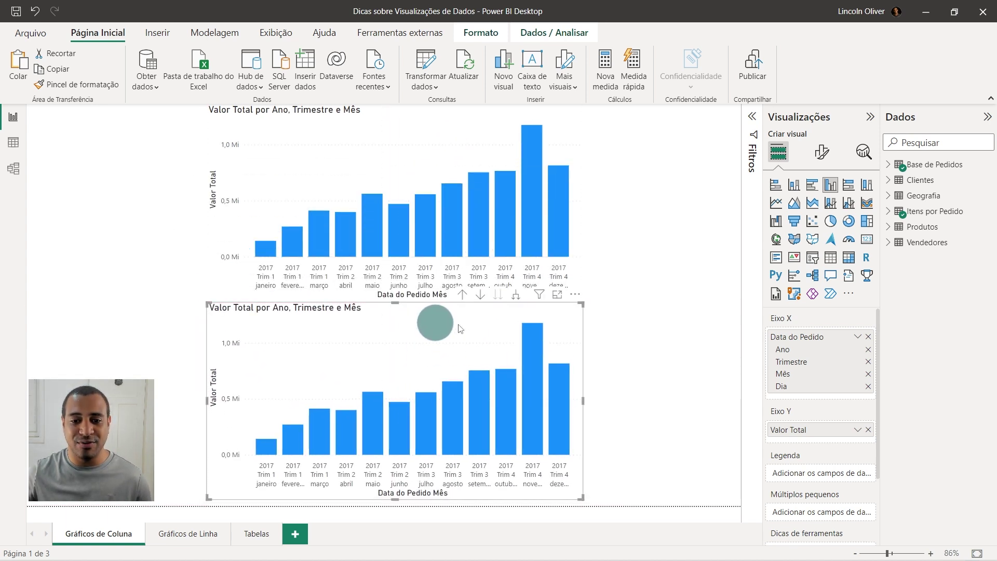
{"action": "mouse_move", "coordinate": [256, 163]}
{"action": "left_mouse_down"}
{"action": "mouse_move", "coordinate": [76, 215]}
{"action": "mouse_move", "coordinate": [76, 205]}
{"action": "left_mouse_up"}
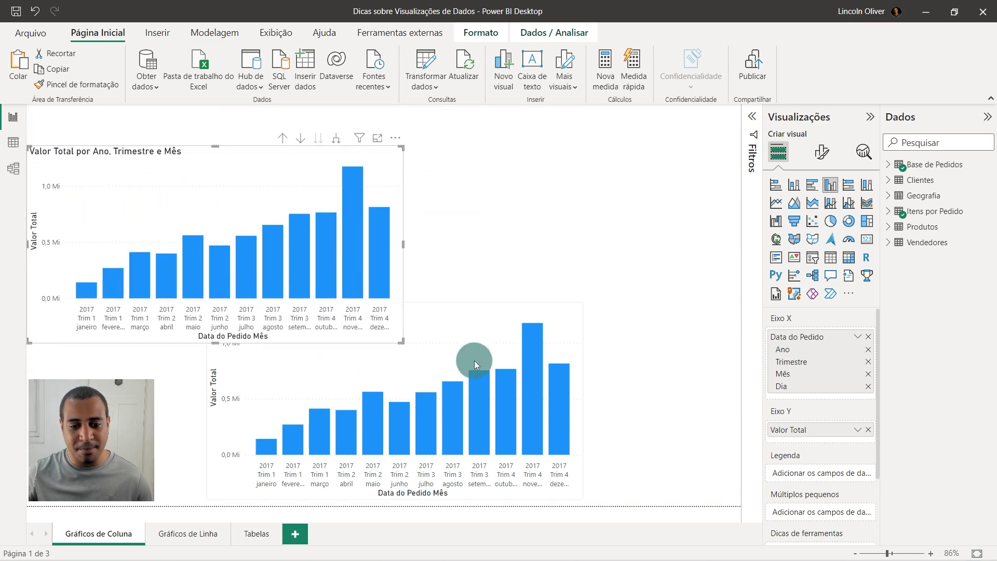
{"action": "mouse_move", "coordinate": [388, 359]}
{"action": "left_mouse_down"}
{"action": "mouse_move", "coordinate": [370, 216]}
{"action": "mouse_move", "coordinate": [416, 253]}
{"action": "left_mouse_up"}
{"action": "left_click_drag", "start_coordinate": [552, 146], "coordinate": [545, 179]}
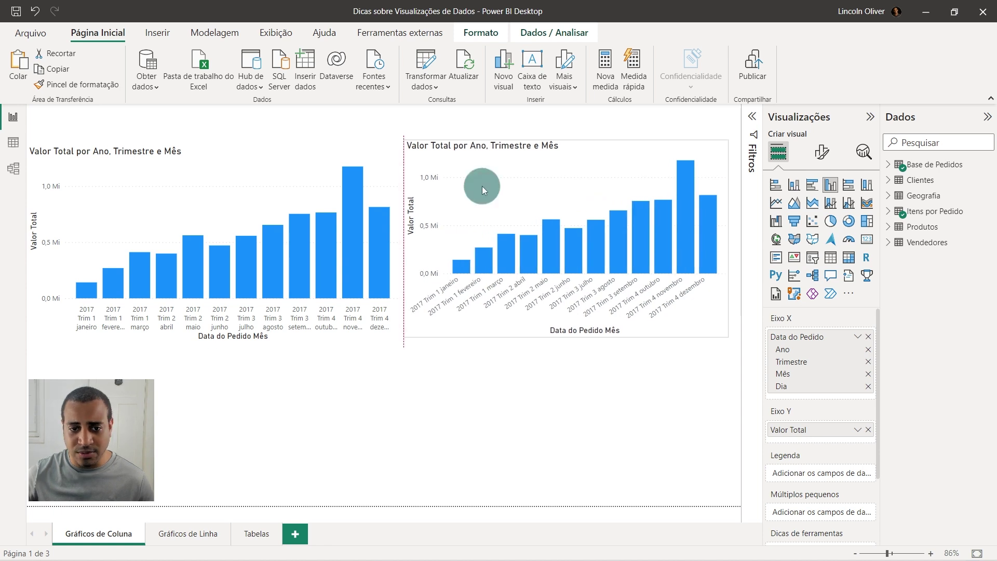
{"action": "left_click", "coordinate": [827, 154]}
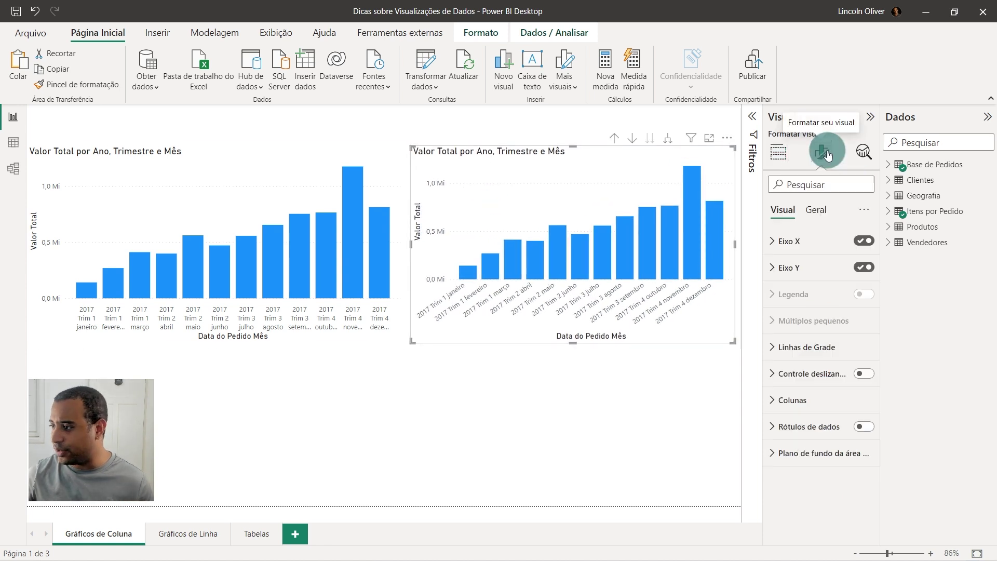
Turn on data labels for the right chart's columns and switch off its Y axis.
{"action": "left_click", "coordinate": [863, 426]}
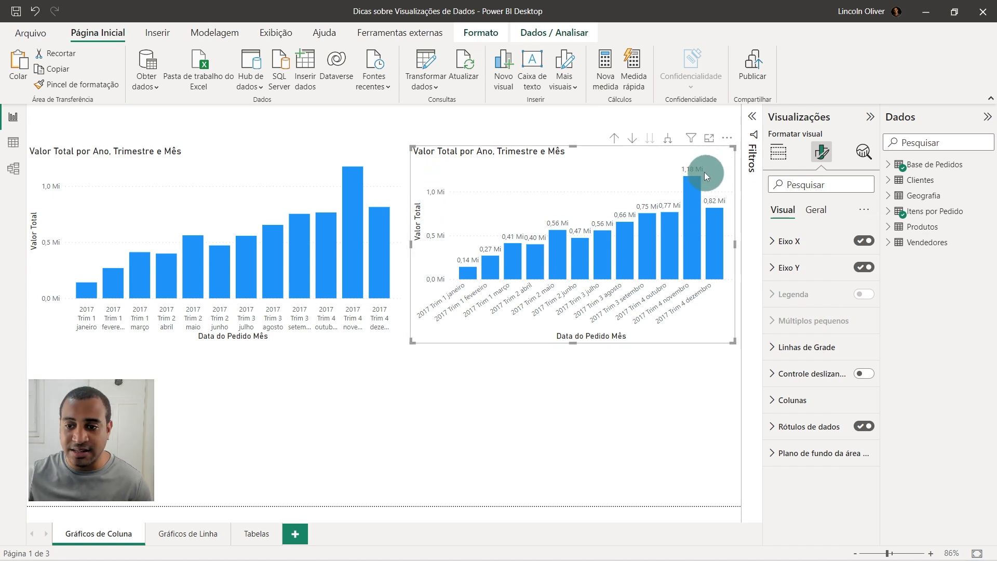
{"action": "left_click", "coordinate": [797, 269]}
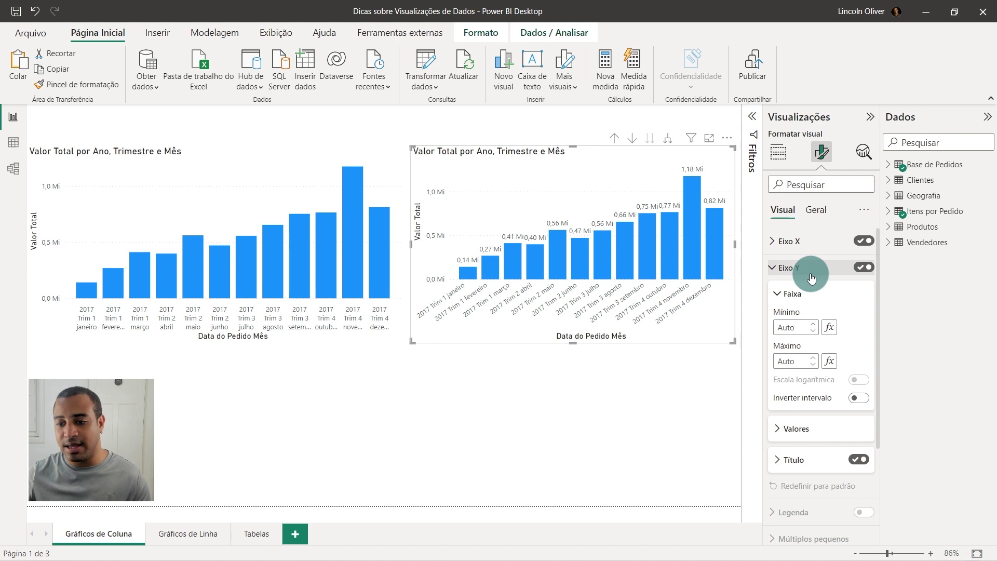
{"action": "left_click", "coordinate": [861, 271]}
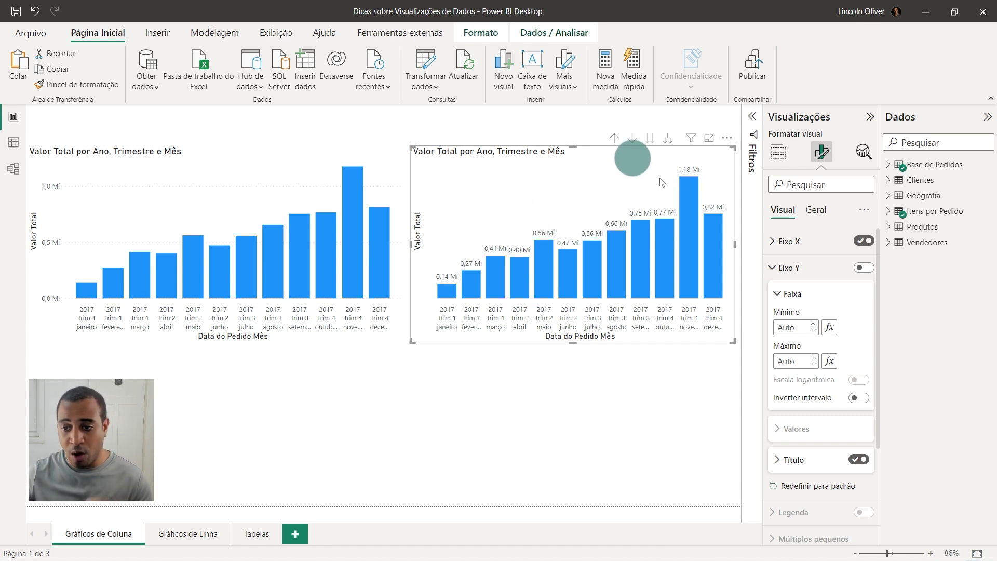
Center-align the right chart's title.
{"action": "left_click", "coordinate": [773, 267]}
{"action": "left_click", "coordinate": [813, 212]}
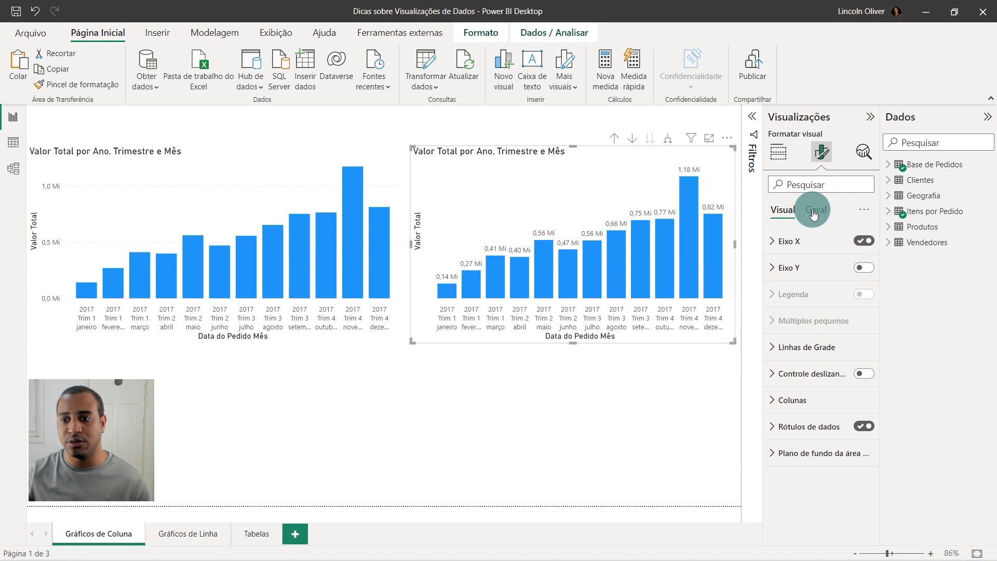
{"action": "left_click", "coordinate": [786, 267]}
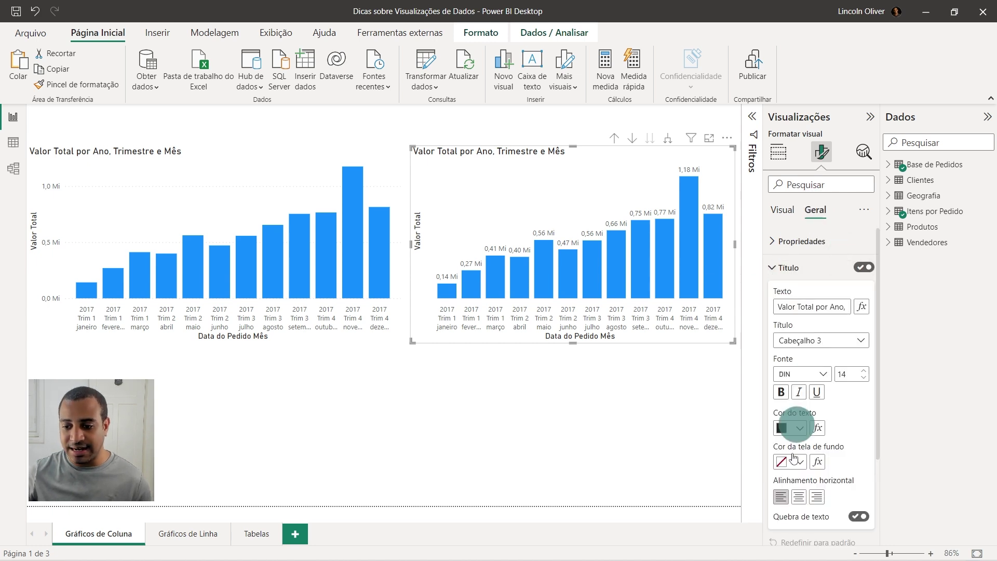
{"action": "left_click", "coordinate": [799, 496]}
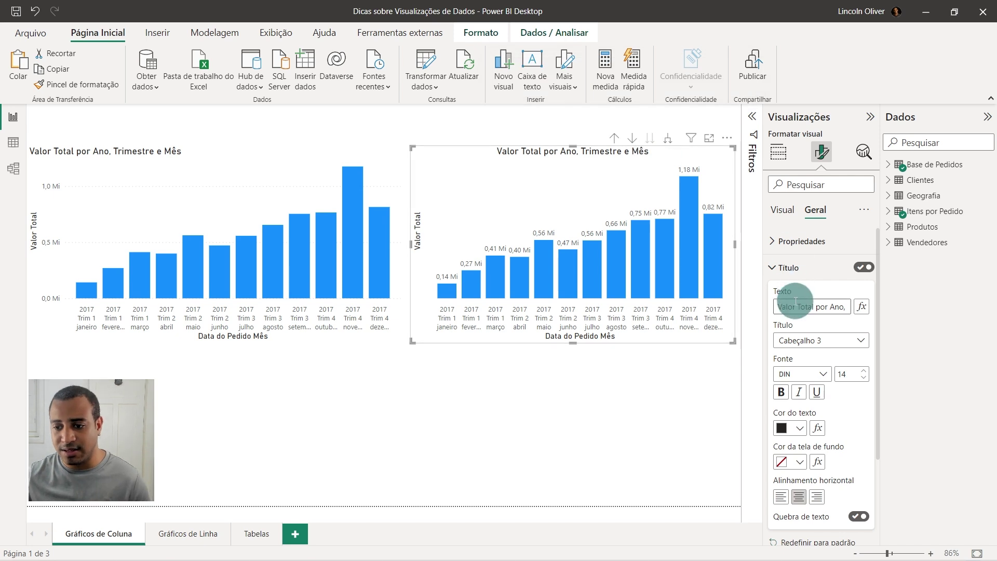
Retitle the chart 'Valor Total ao Longo do Período (Data de Emissão)'.
{"action": "left_click_drag", "start_coordinate": [777, 306], "coordinate": [838, 305]}
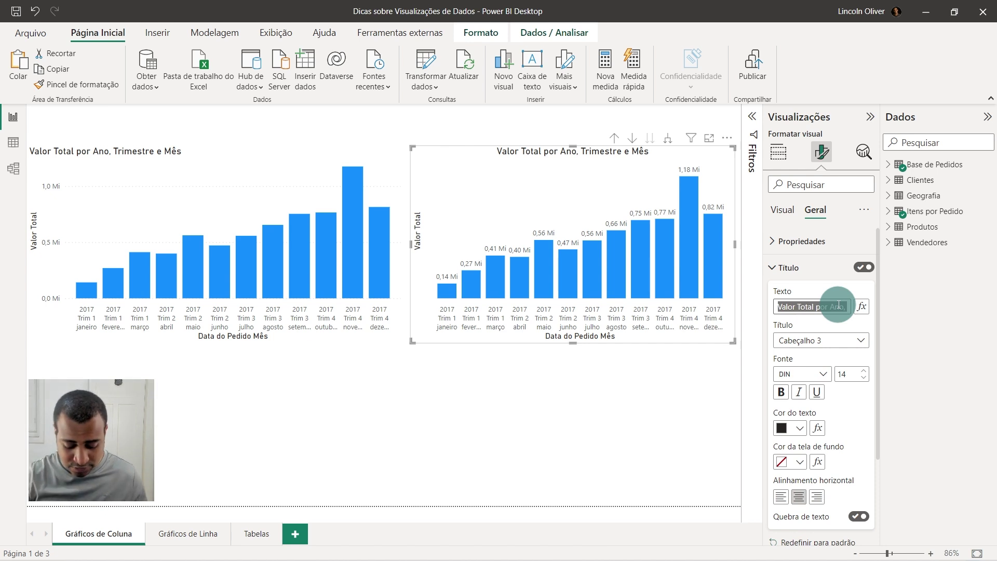
{"action": "type", "text": "Valor To"}
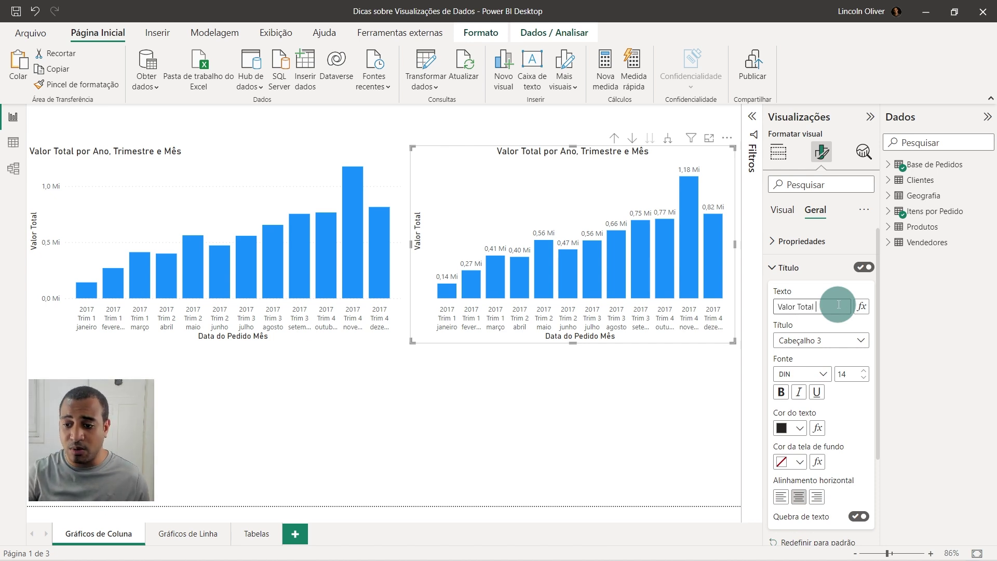
{"action": "type", "text": "po"}
{"action": "type", "text": "o de"}
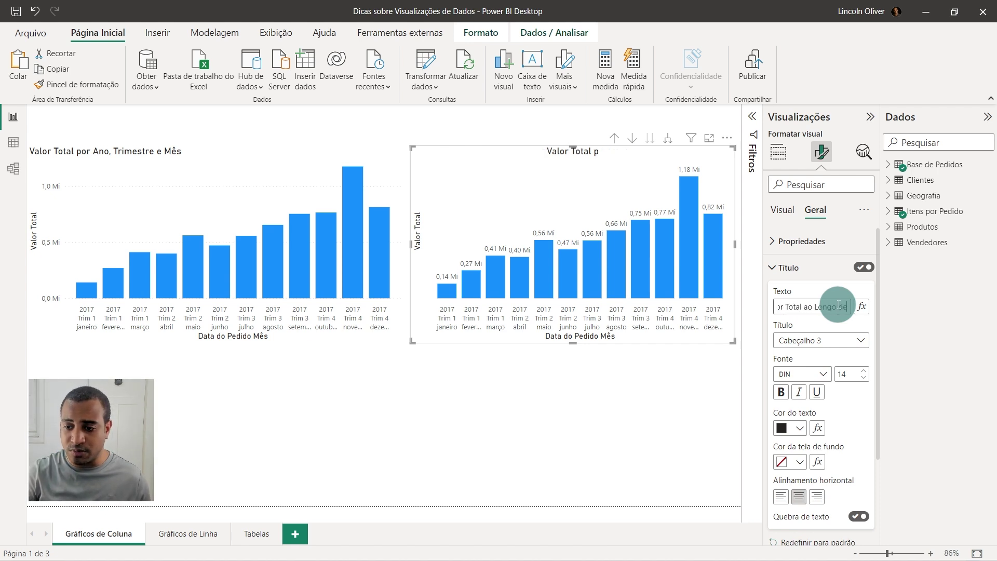
{"action": "key", "text": "BackSpace"}
{"action": "type", "text": "o Período"}
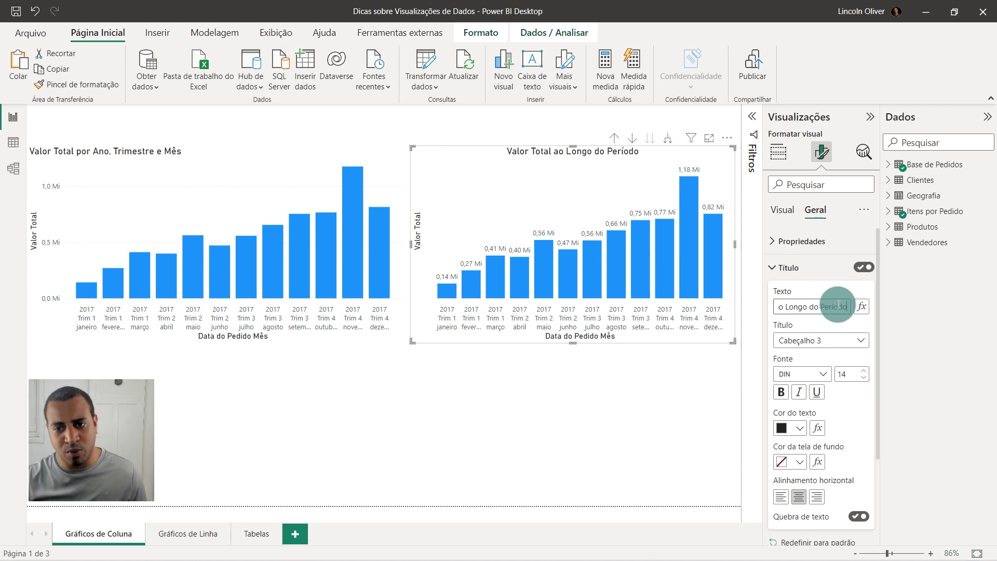
{"action": "type", "text": " (Data"}
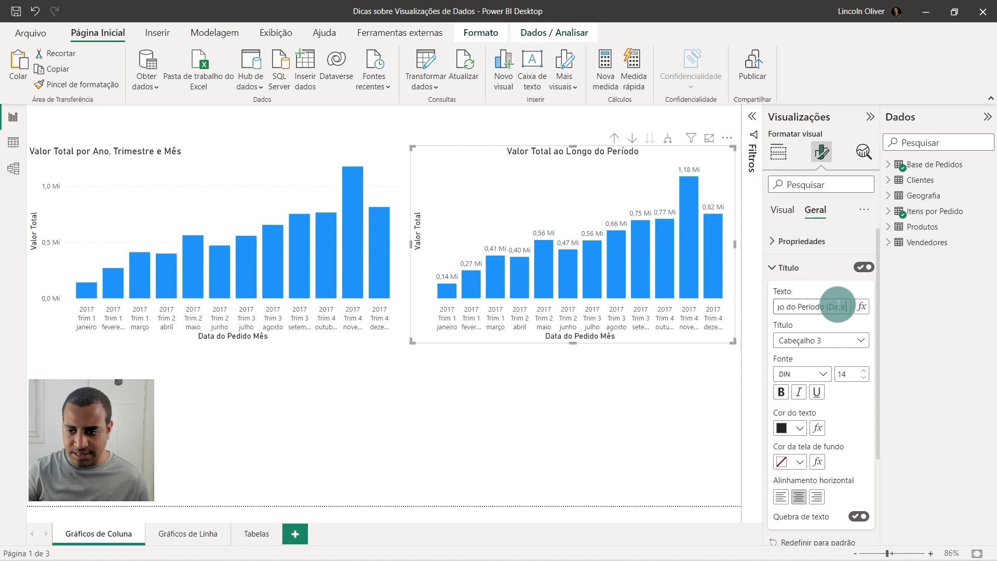
{"action": "type", "text": " Emissã"}
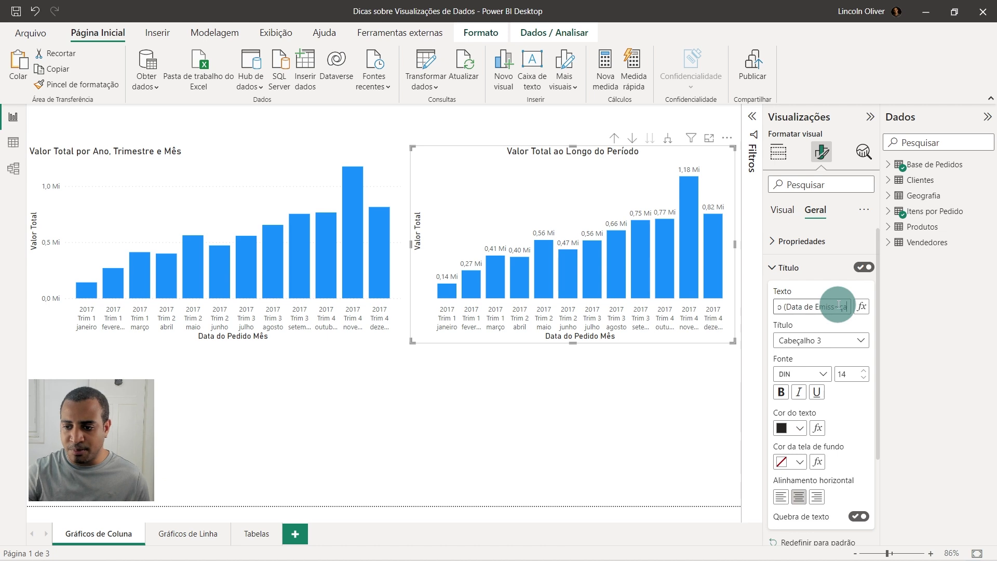
{"action": "key", "text": "BackSpace"}
{"action": "key", "text": "BackSpace"}
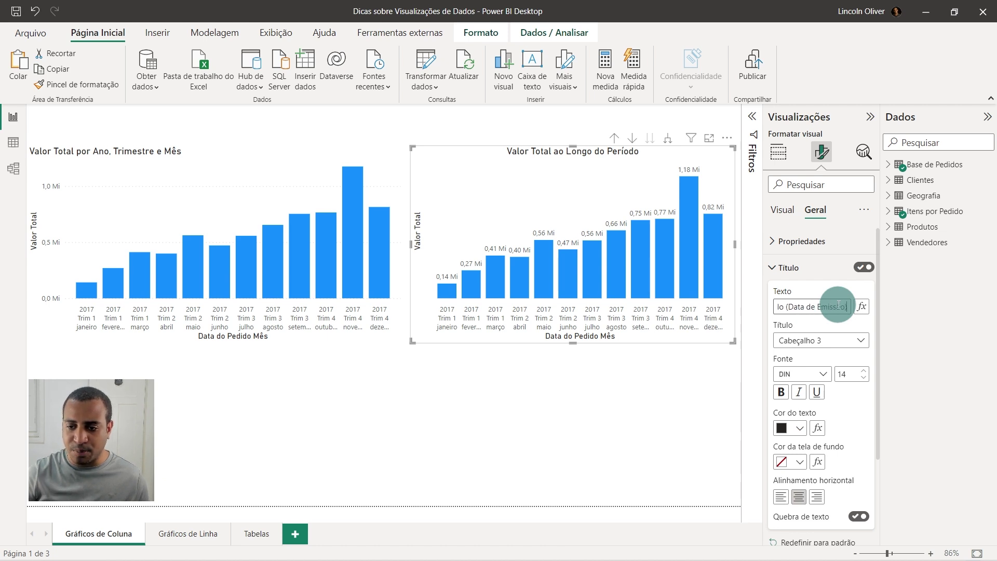
{"action": "key", "text": "Return"}
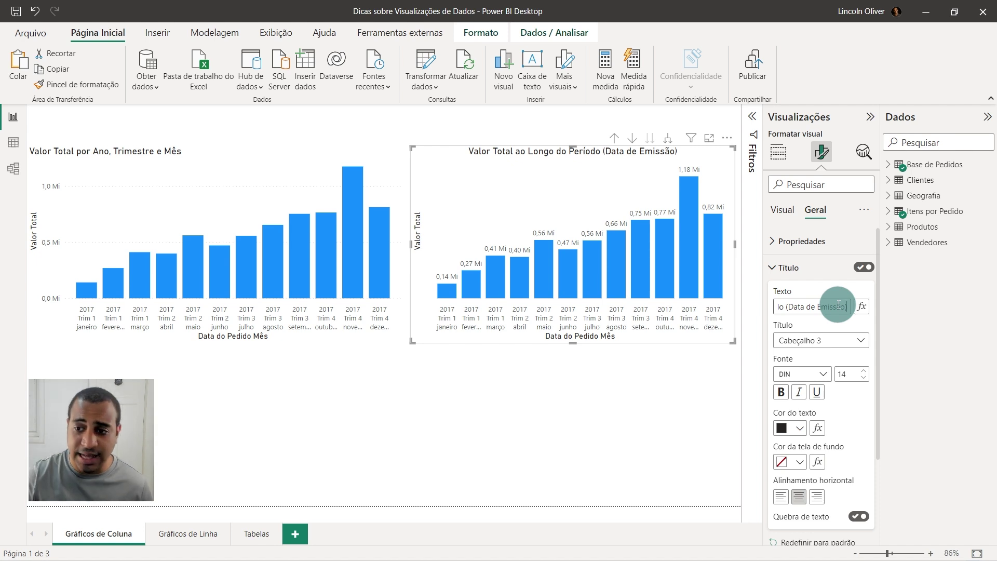
{"action": "left_click", "coordinate": [810, 270]}
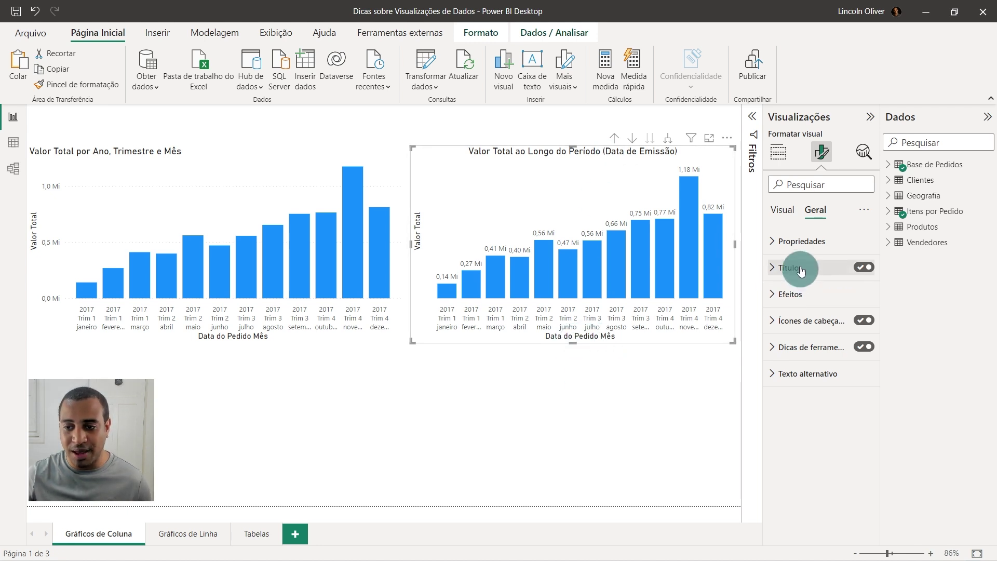
Hide the X axis title Data do Pedido Mês and the Y axis title Valor Total.
{"action": "left_click", "coordinate": [782, 209]}
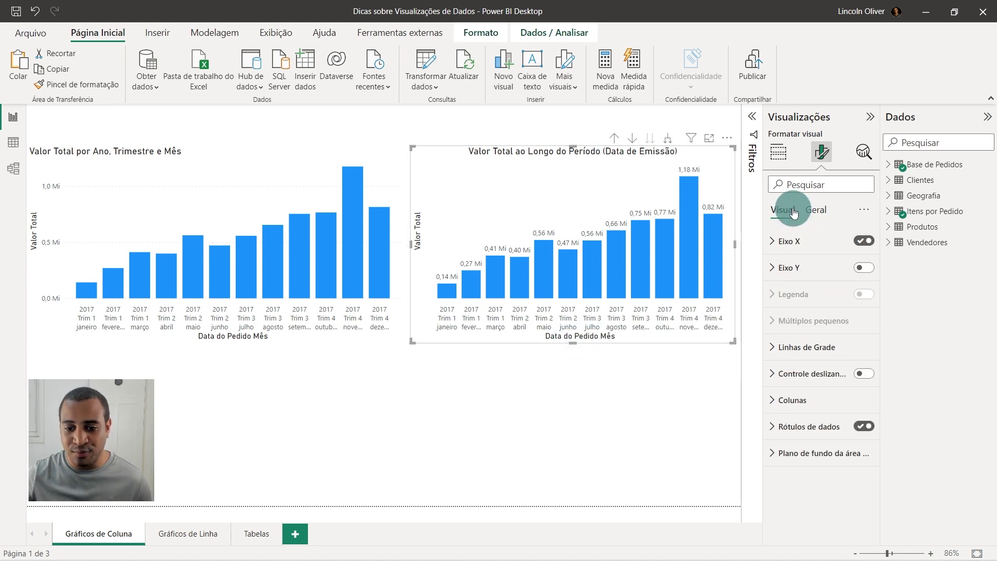
{"action": "left_click", "coordinate": [810, 244]}
{"action": "left_click", "coordinate": [859, 446]}
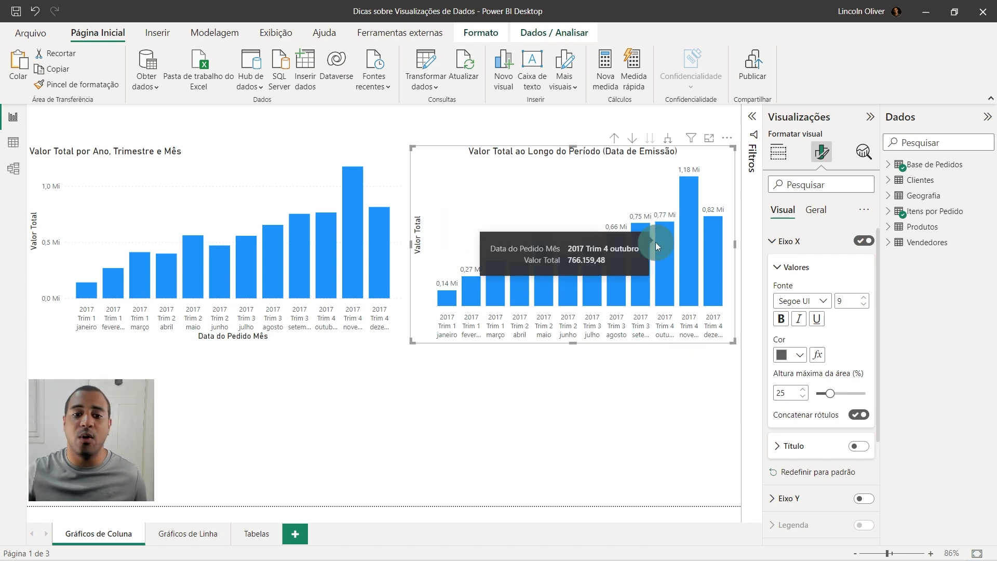
{"action": "left_click", "coordinate": [804, 244]}
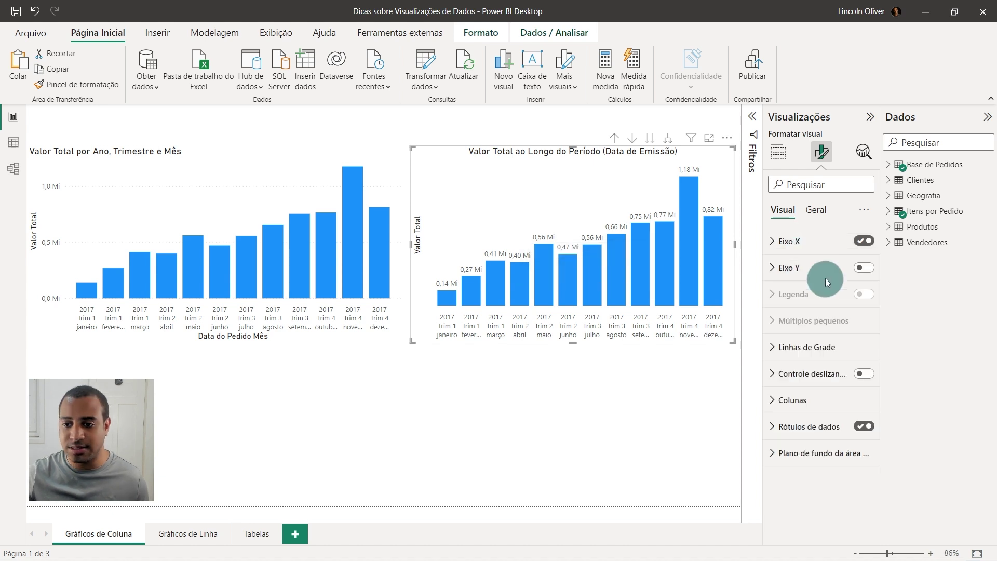
{"action": "left_click", "coordinate": [823, 271]}
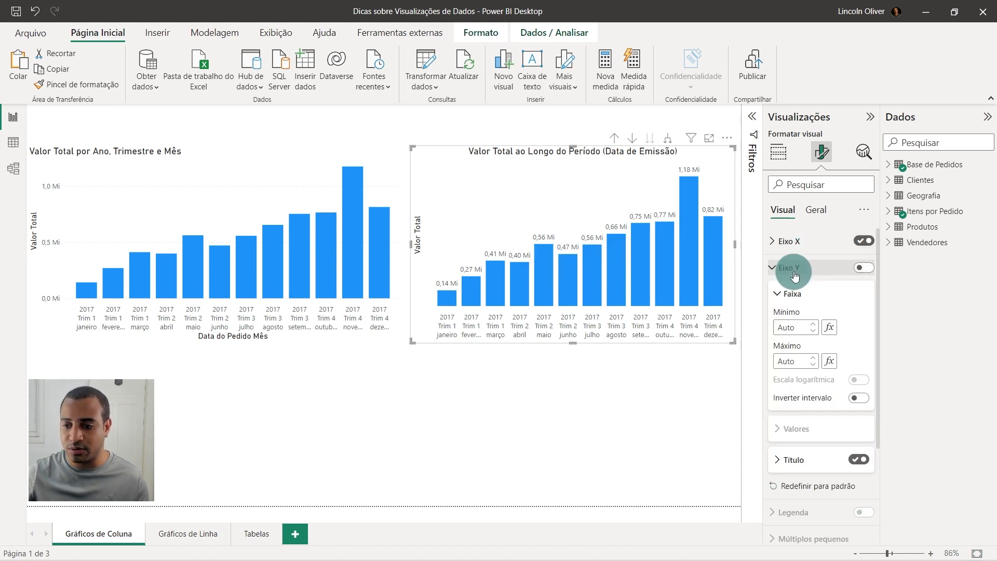
{"action": "left_click", "coordinate": [862, 459]}
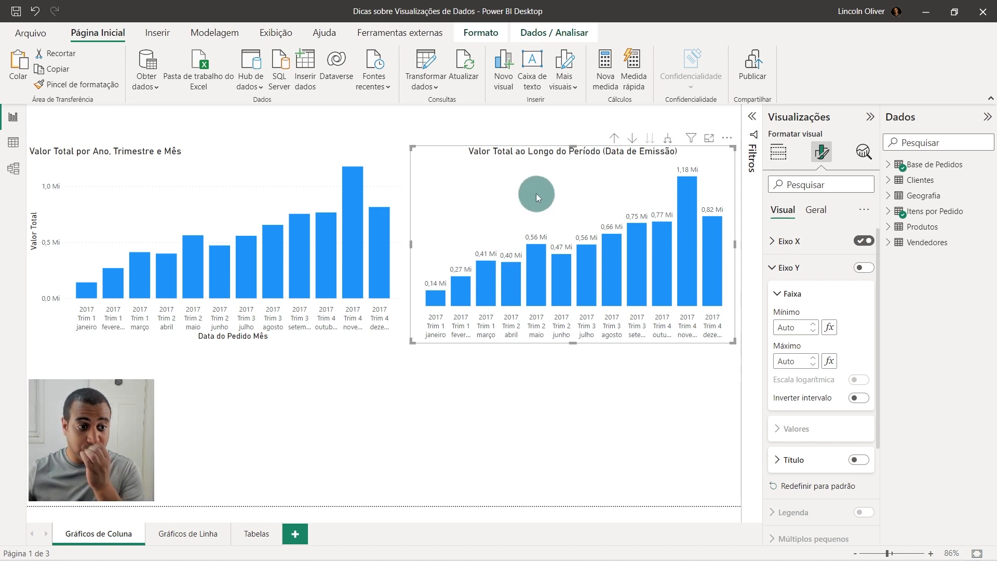
Select the Valor Total ao Longo do Período chart.
{"action": "left_click", "coordinate": [538, 386]}
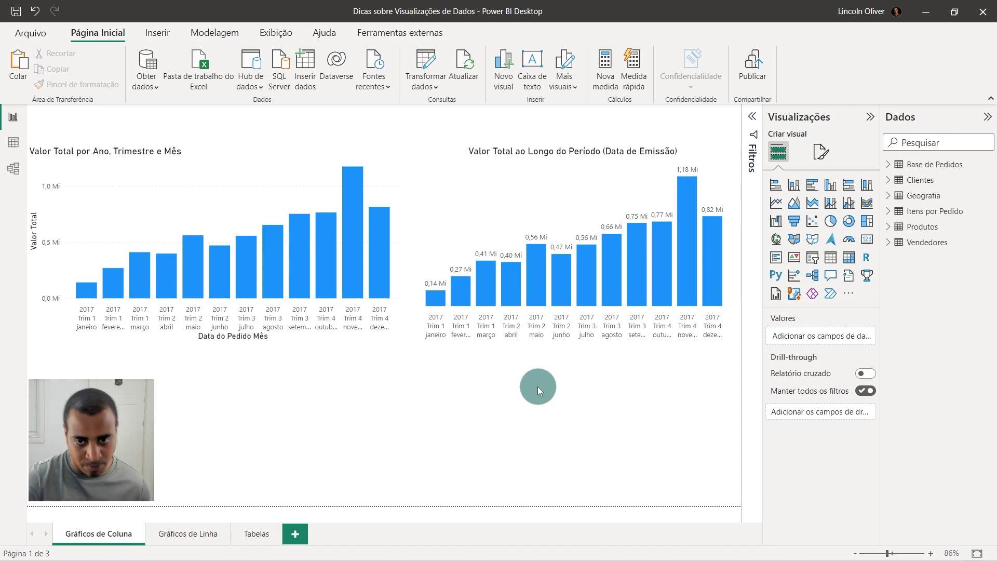
{"action": "left_click", "coordinate": [494, 193]}
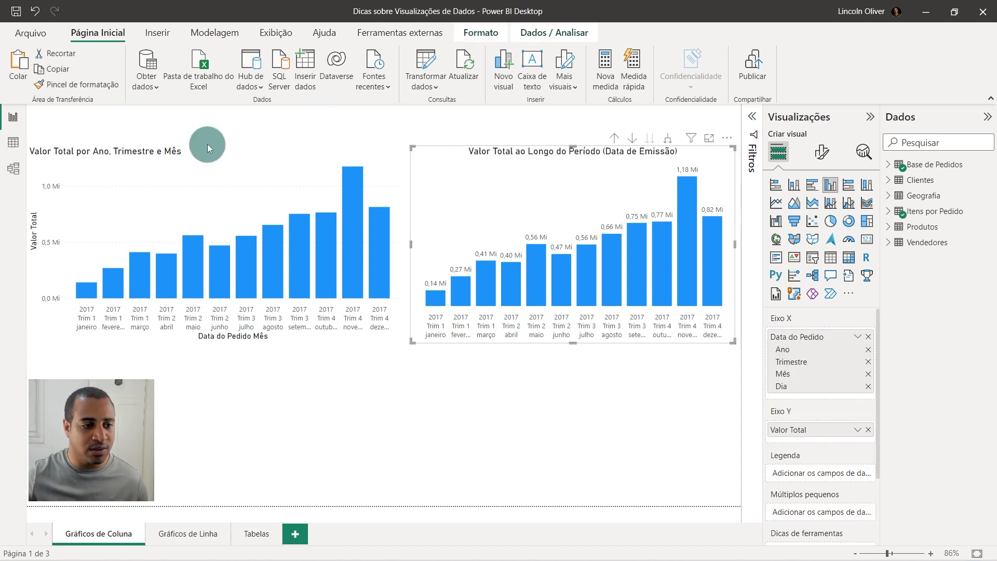
{"action": "left_click", "coordinate": [198, 160]}
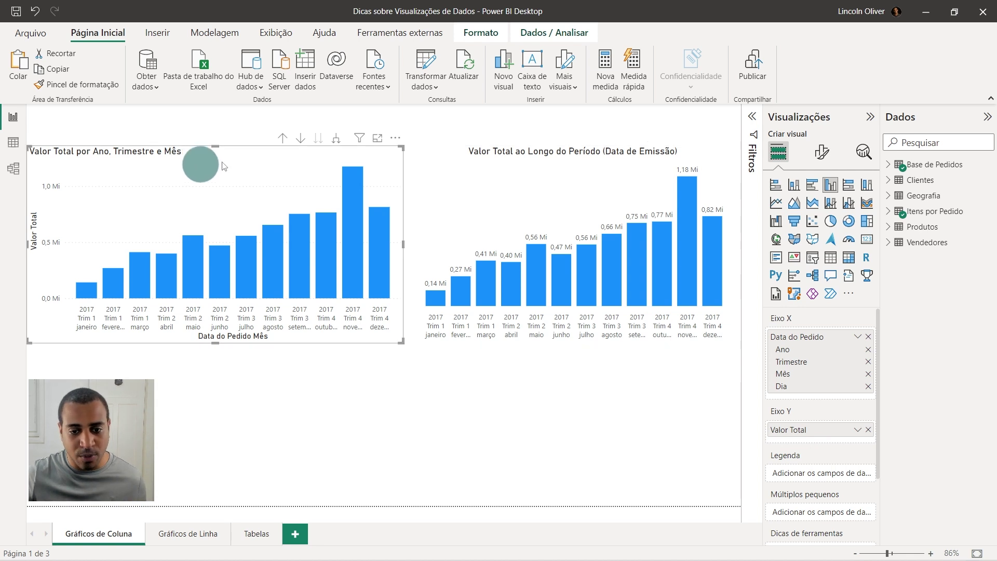
{"action": "left_click", "coordinate": [524, 202]}
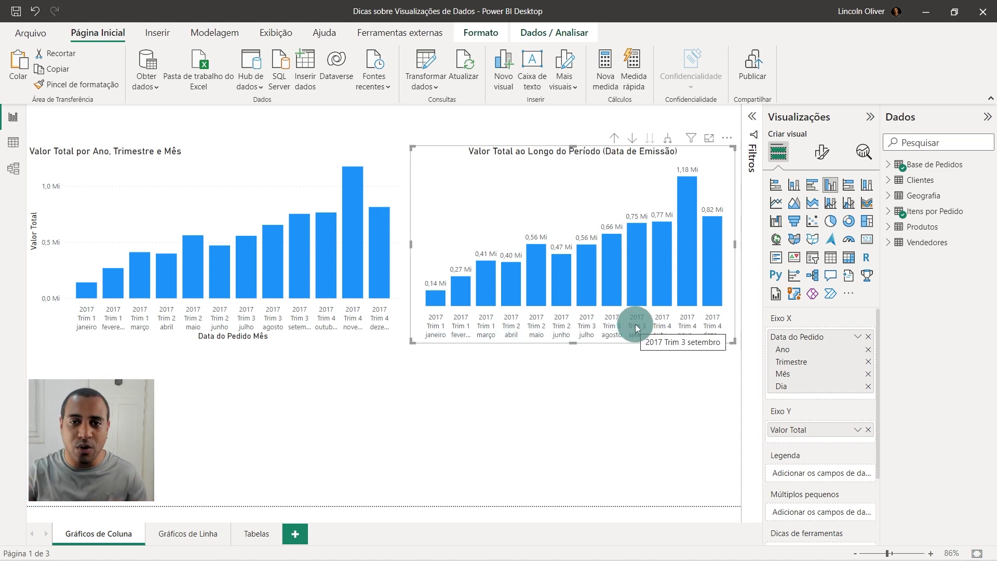
{"action": "left_click", "coordinate": [506, 359]}
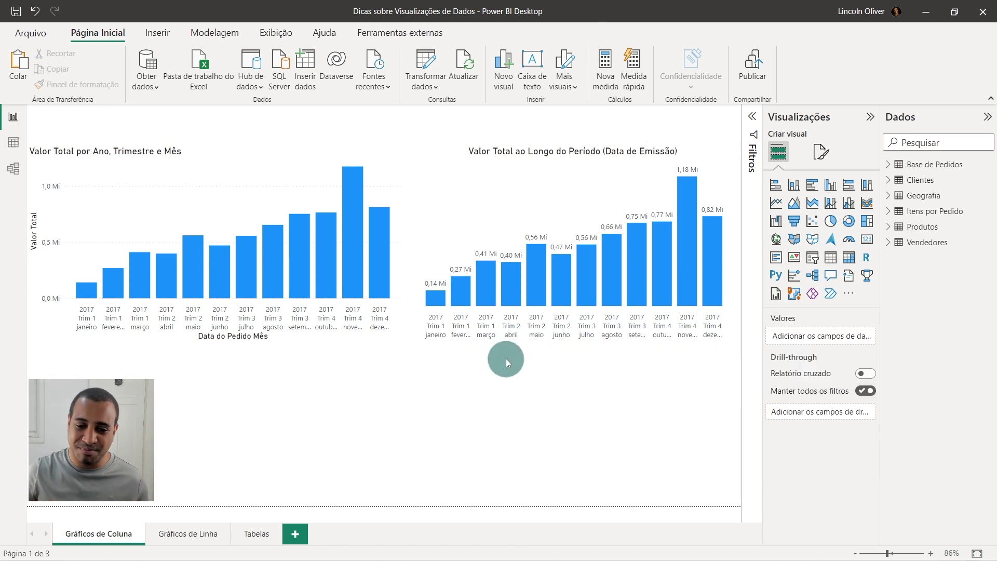
{"action": "left_click", "coordinate": [544, 161]}
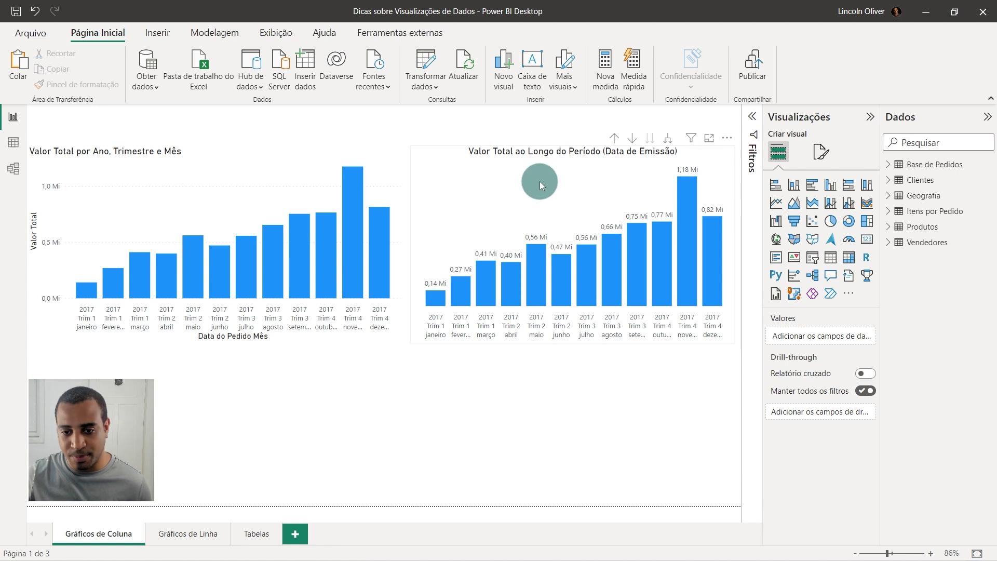
Turn off X axis label concatenation so months group under Trim 1–4 and 2017.
{"action": "left_click", "coordinate": [822, 151]}
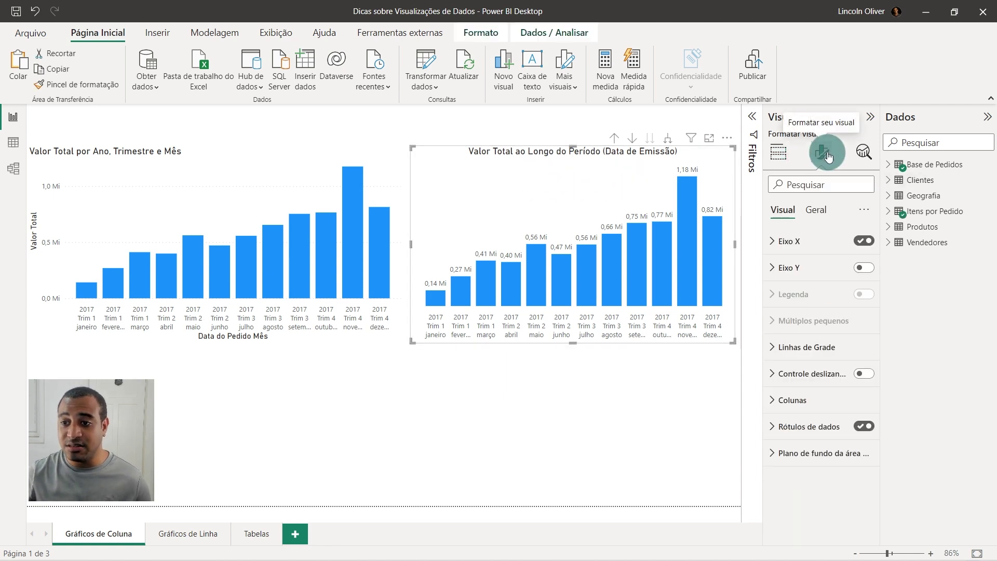
{"action": "left_click", "coordinate": [789, 241]}
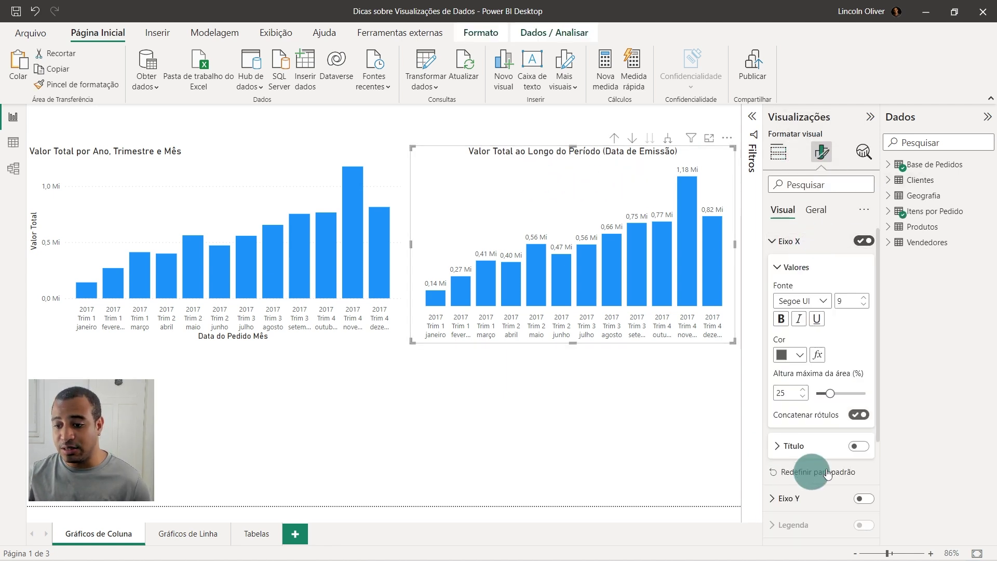
{"action": "left_click", "coordinate": [868, 418]}
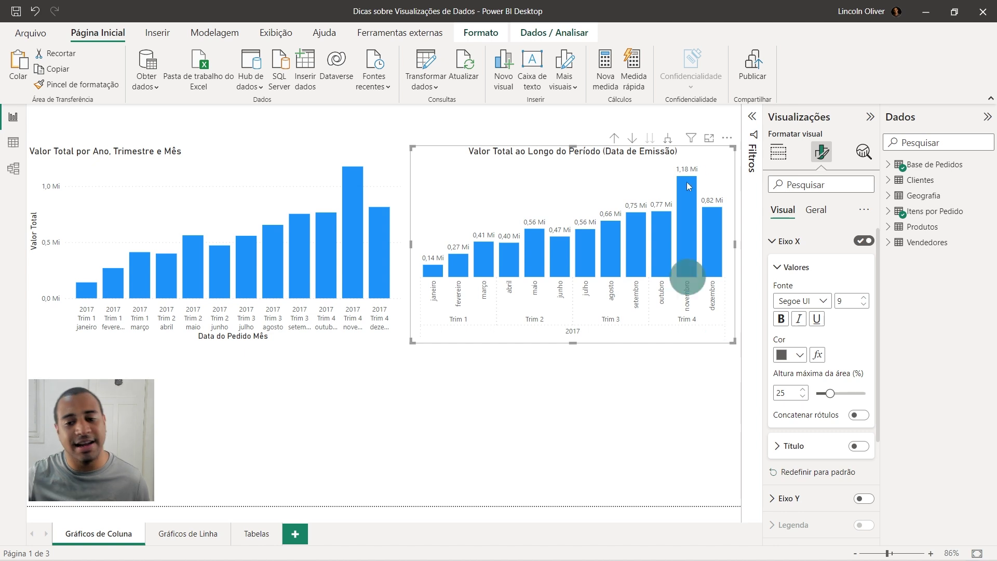
{"action": "left_click", "coordinate": [693, 395]}
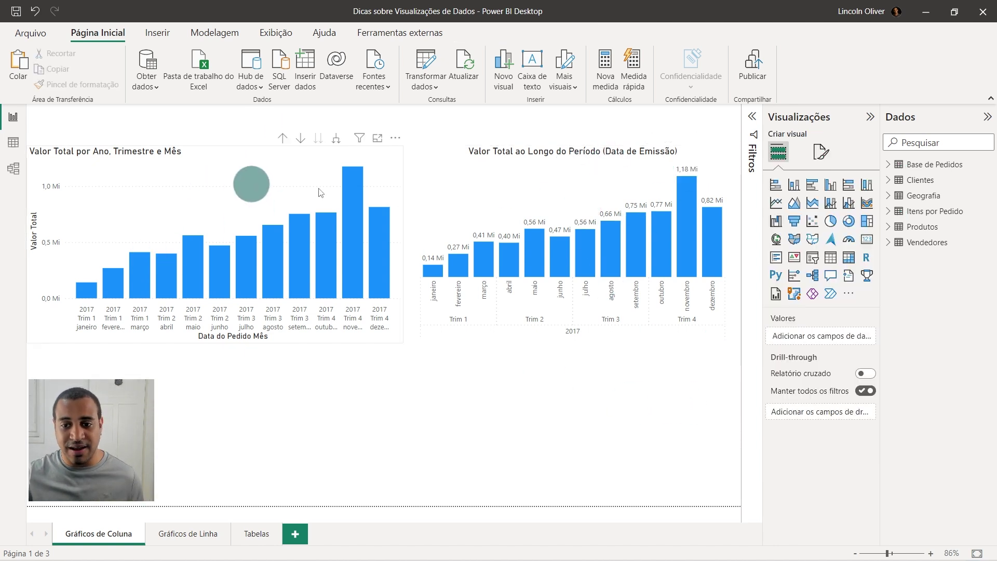
{"action": "left_click", "coordinate": [624, 188]}
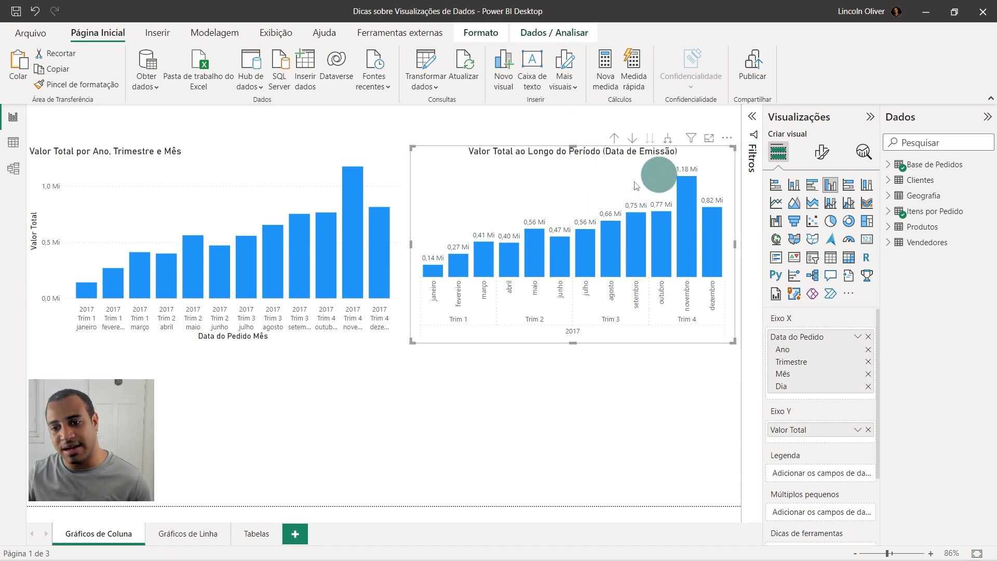
Set the right chart's data label display units to Milhares (thousands).
{"action": "left_click", "coordinate": [821, 151]}
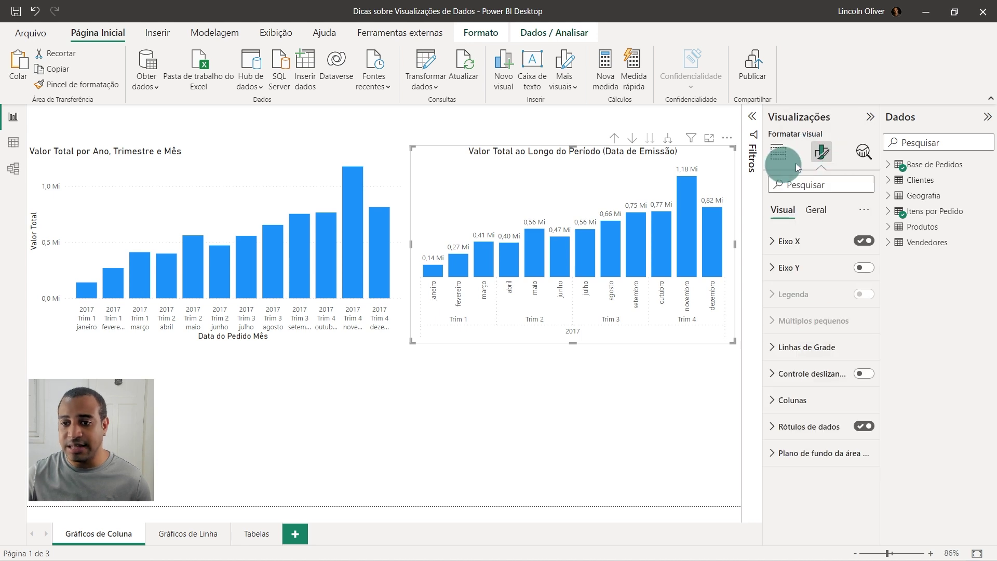
{"action": "left_click", "coordinate": [818, 425]}
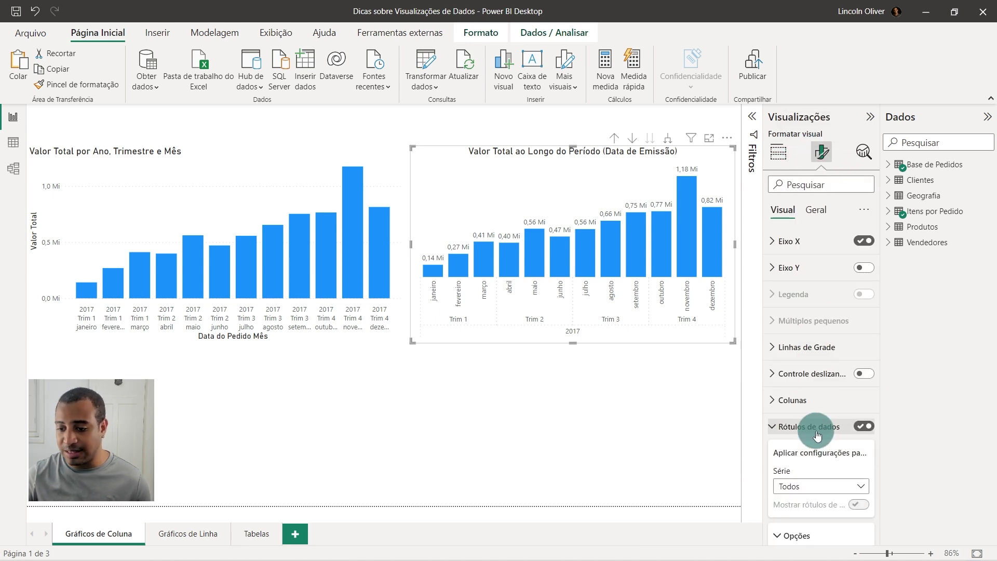
{"action": "left_click", "coordinate": [808, 448]}
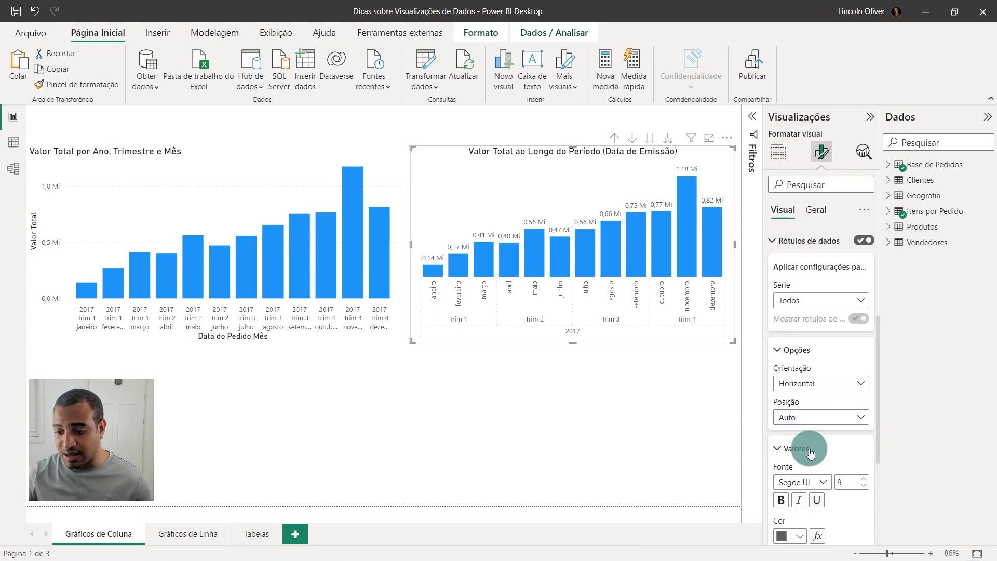
{"action": "left_click", "coordinate": [815, 396]}
{"action": "left_click", "coordinate": [818, 403]}
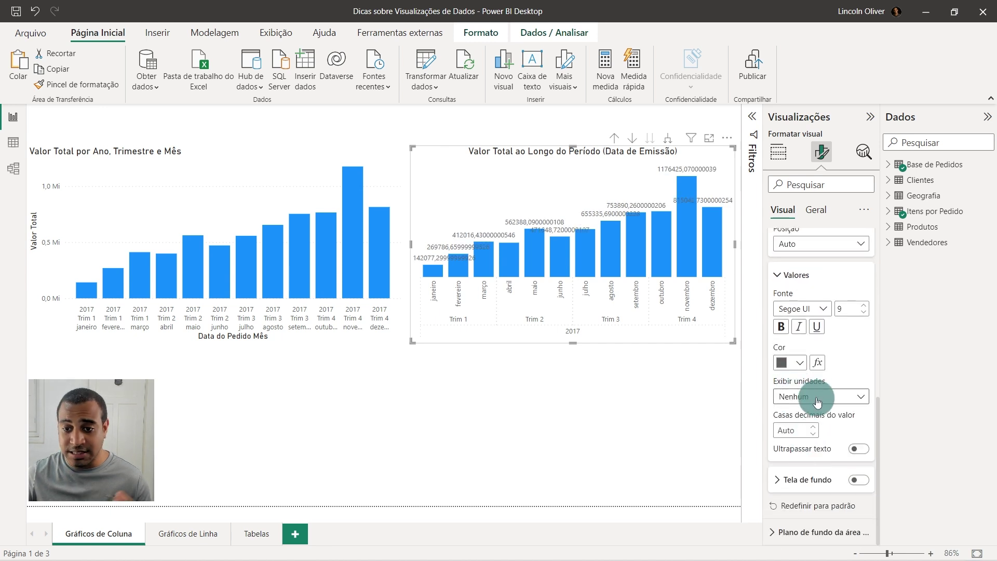
{"action": "left_click", "coordinate": [817, 400]}
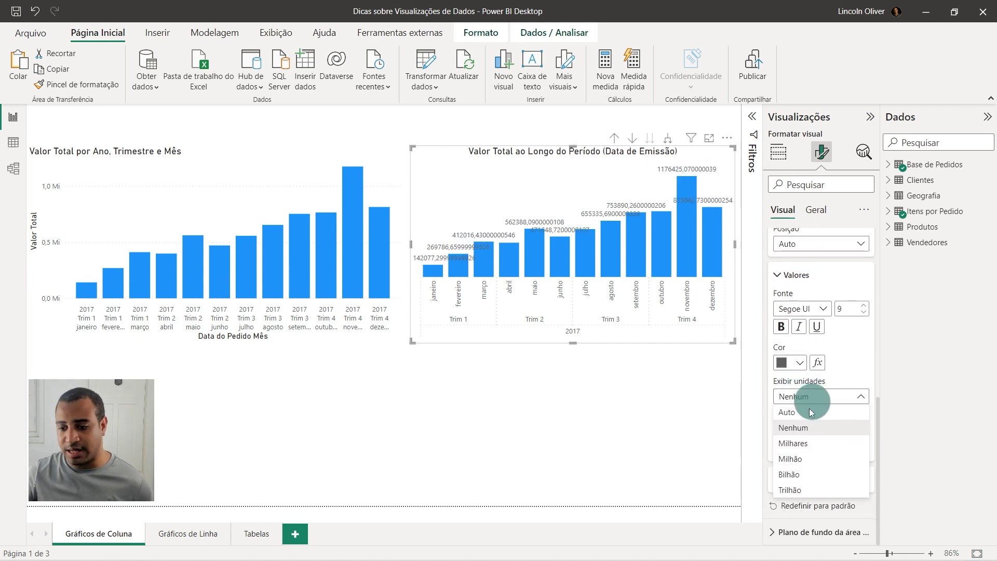
{"action": "left_click", "coordinate": [793, 443]}
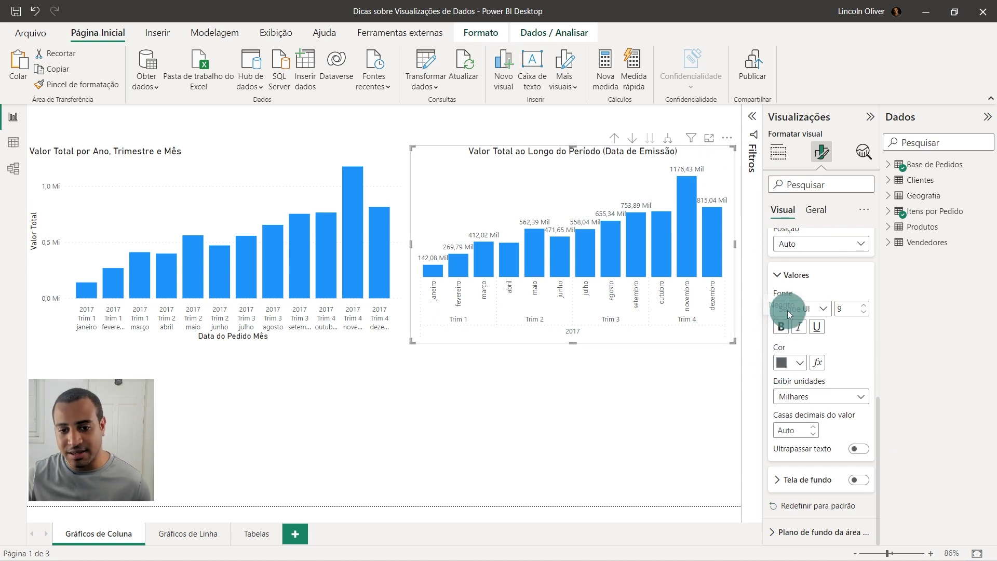
{"action": "scroll", "coordinate": [858, 366], "scroll_direction": "up", "scroll_amount": 2}
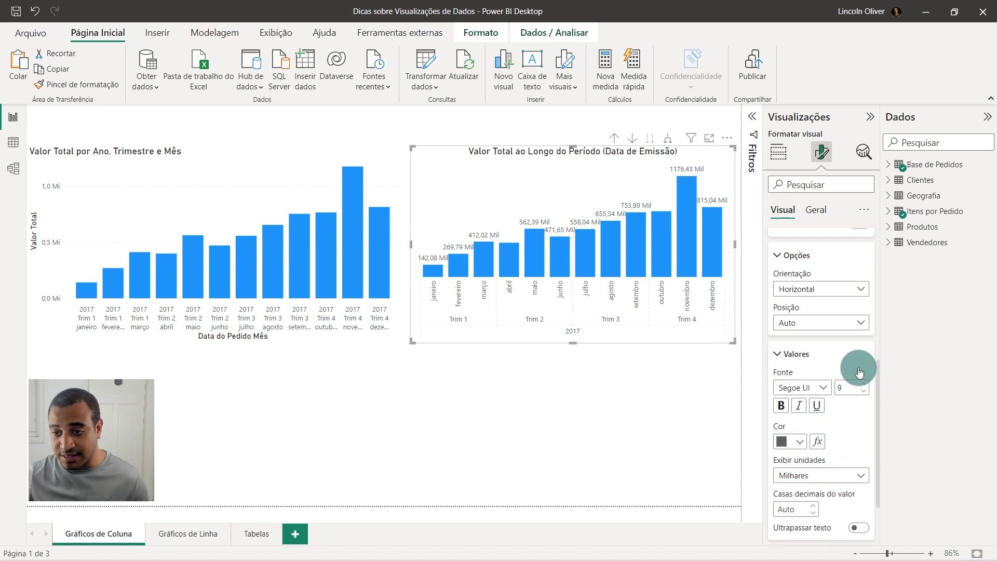
{"action": "scroll", "coordinate": [859, 372], "scroll_direction": "up", "scroll_amount": 1}
{"action": "left_click", "coordinate": [803, 340]}
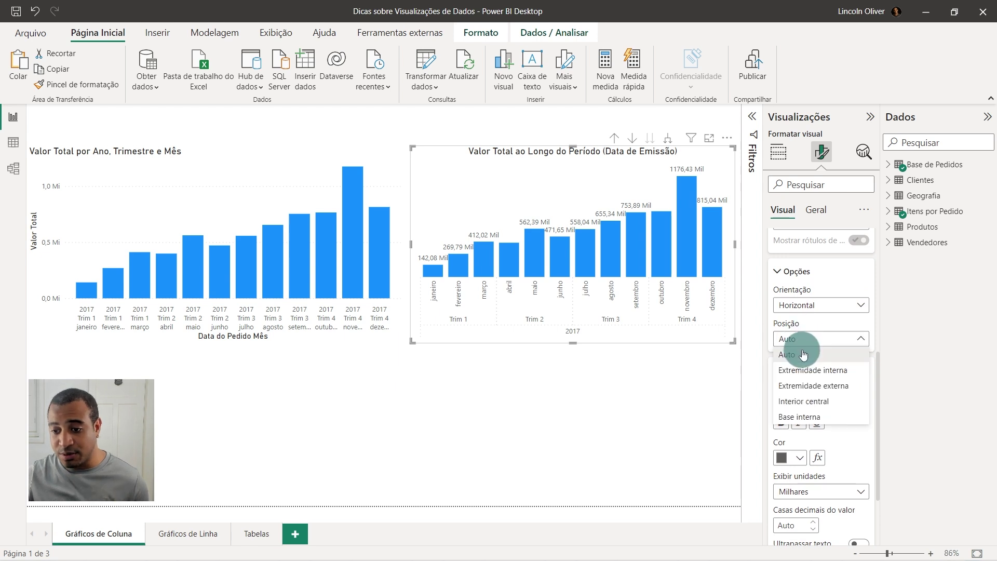
Make the data labels vertical and, after trying Extremidade interna, set position back to Auto.
{"action": "left_click", "coordinate": [818, 309]}
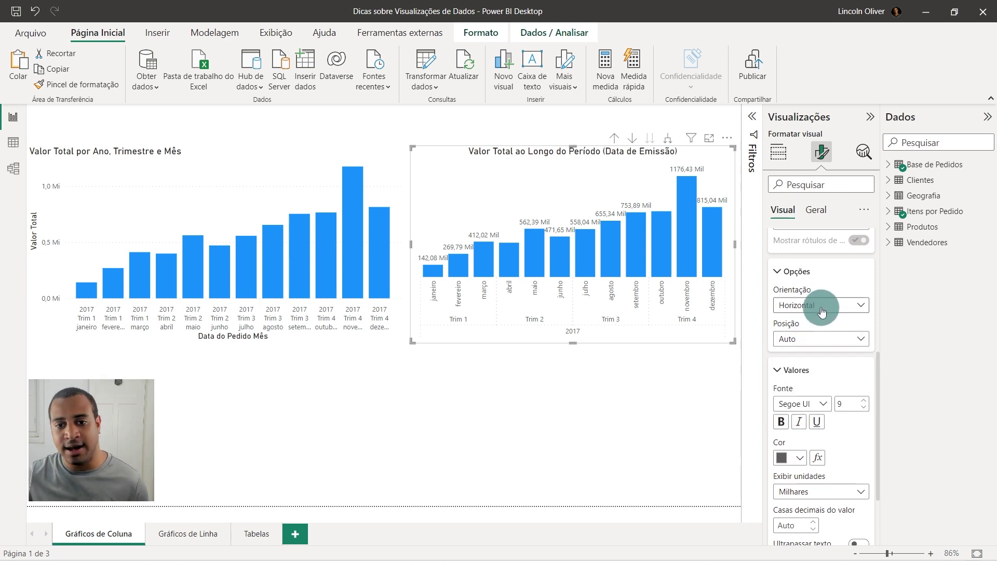
{"action": "left_click", "coordinate": [820, 310]}
{"action": "left_click", "coordinate": [804, 350]}
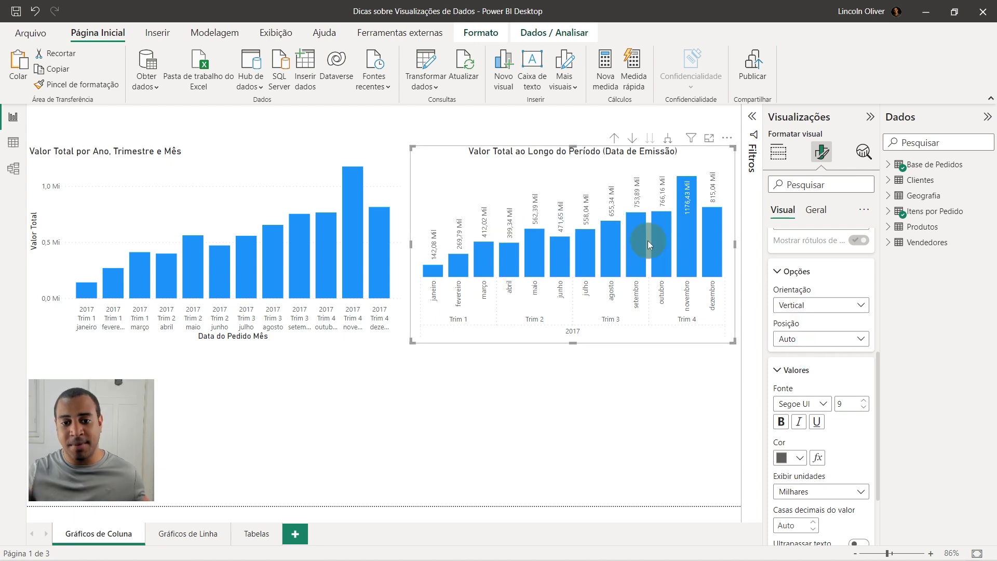
{"action": "left_click", "coordinate": [805, 337]}
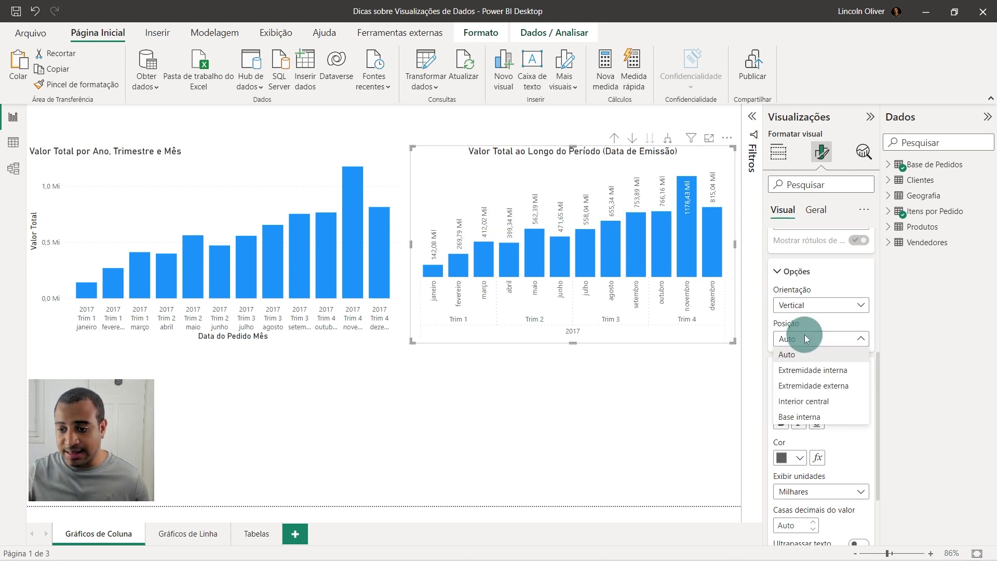
{"action": "left_click", "coordinate": [812, 371]}
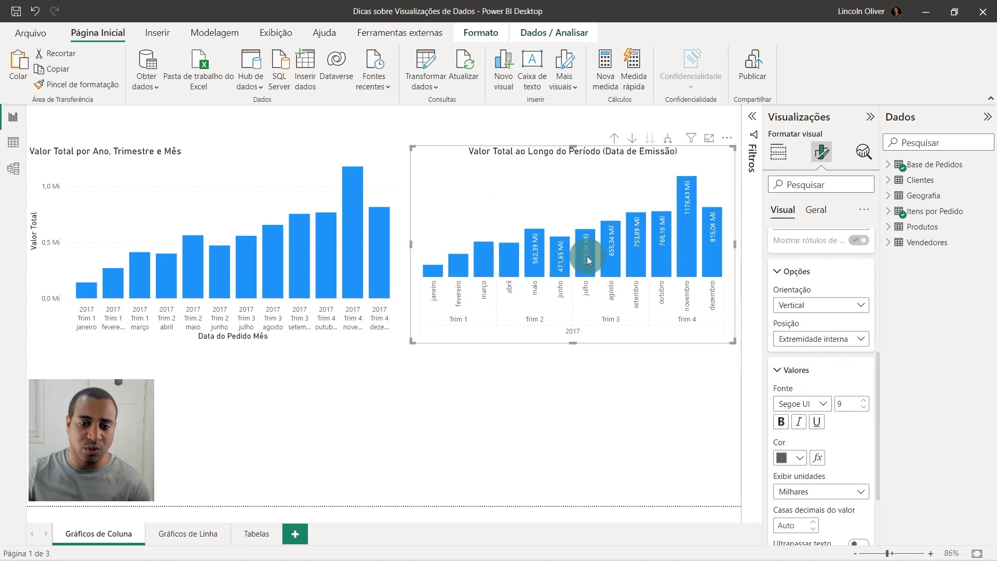
{"action": "left_click", "coordinate": [836, 342]}
{"action": "left_click", "coordinate": [789, 349]}
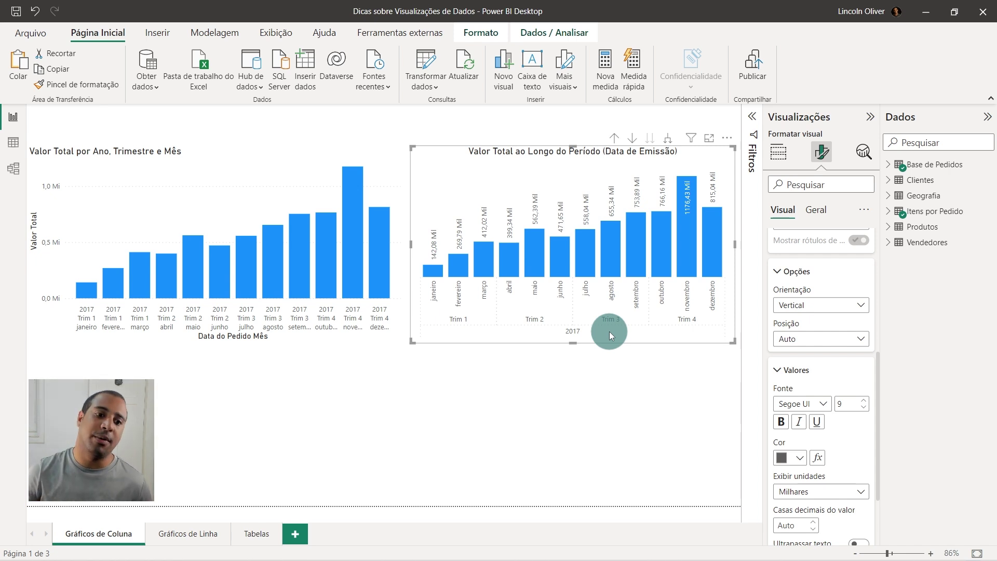
Set the Valor Total ao Longo do Período chart's data label orientation to Horizontal.
{"action": "left_click", "coordinate": [517, 130]}
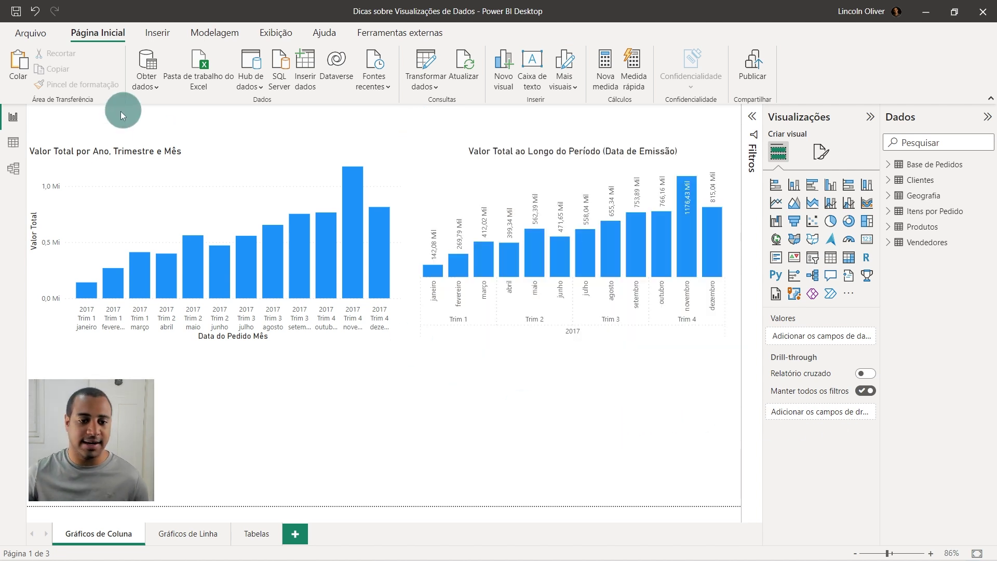
{"action": "mouse_move", "coordinate": [211, 226]}
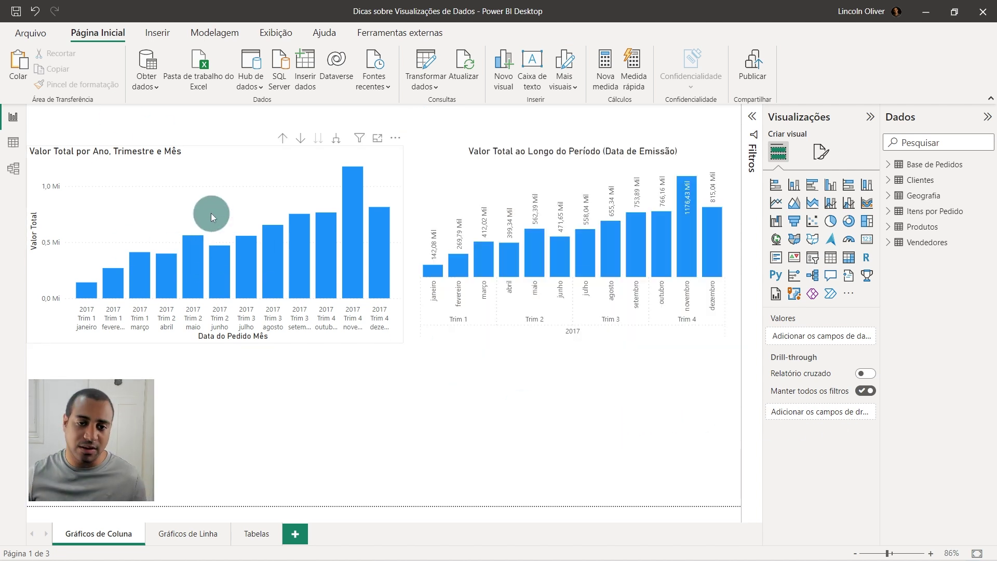
{"action": "left_click", "coordinate": [494, 158]}
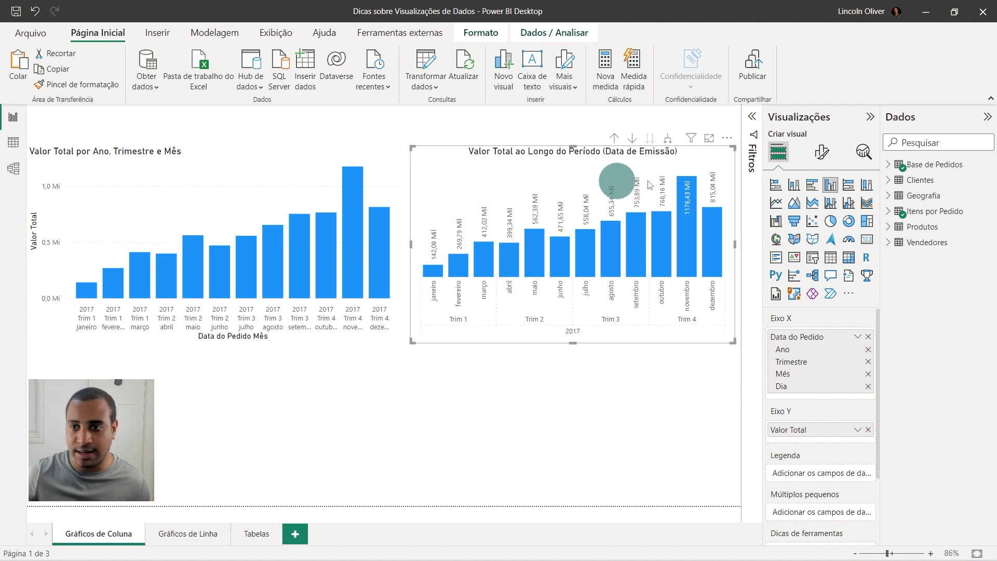
{"action": "left_click", "coordinate": [821, 152]}
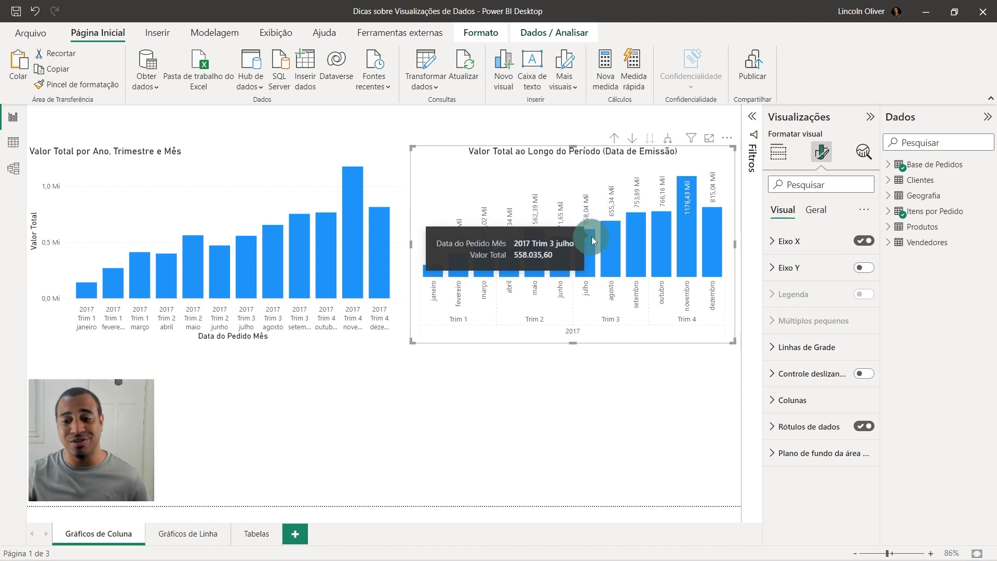
{"action": "left_click", "coordinate": [836, 426]}
{"action": "scroll", "coordinate": [821, 416], "scroll_direction": "down", "scroll_amount": 3}
{"action": "left_click", "coordinate": [797, 392]}
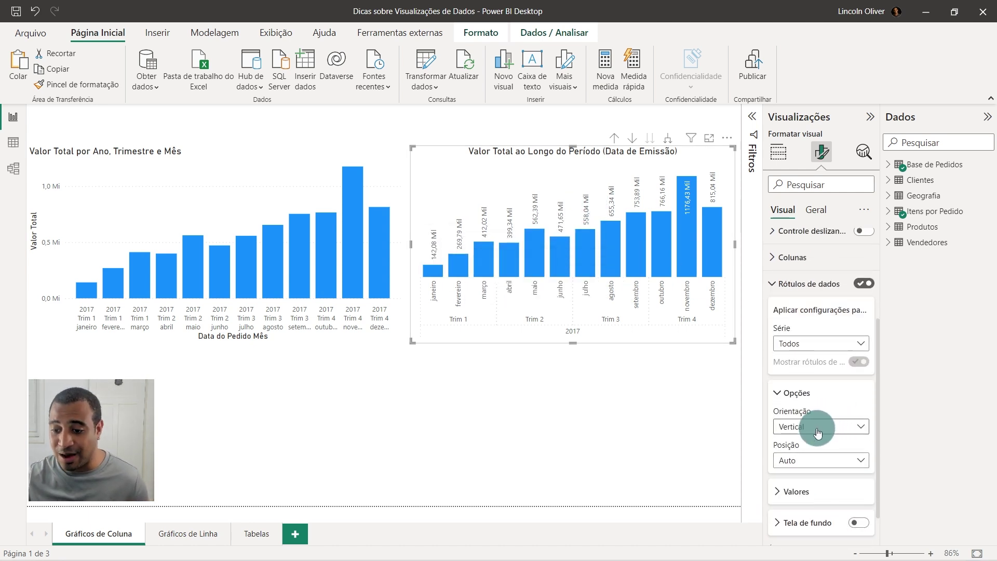
{"action": "left_click", "coordinate": [815, 426]}
{"action": "left_click", "coordinate": [813, 445]}
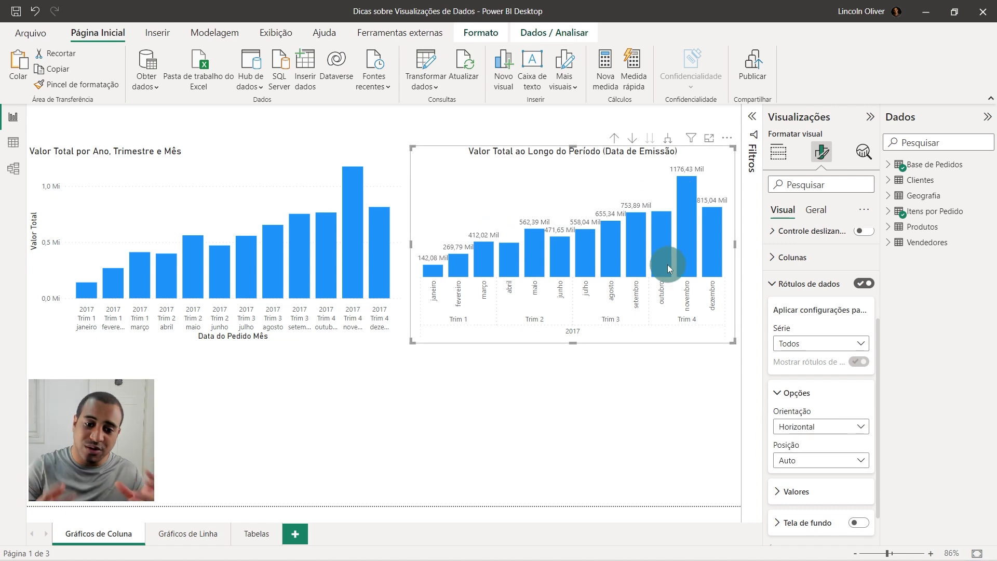
On the Gráficos de Linha page, turn on data labels for the Valor Total/Valor Líquido line chart.
{"action": "left_click", "coordinate": [183, 533]}
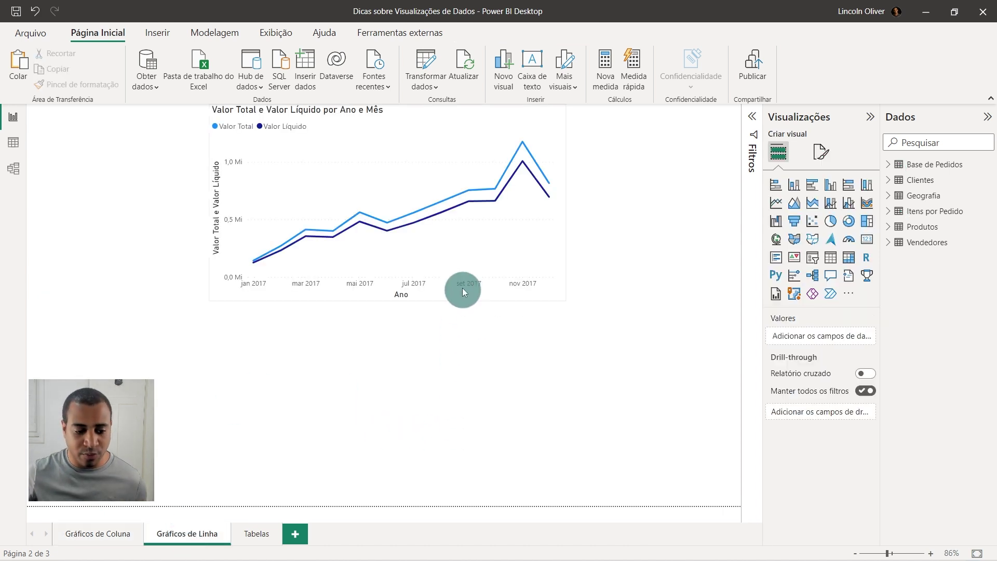
{"action": "left_click", "coordinate": [419, 117]}
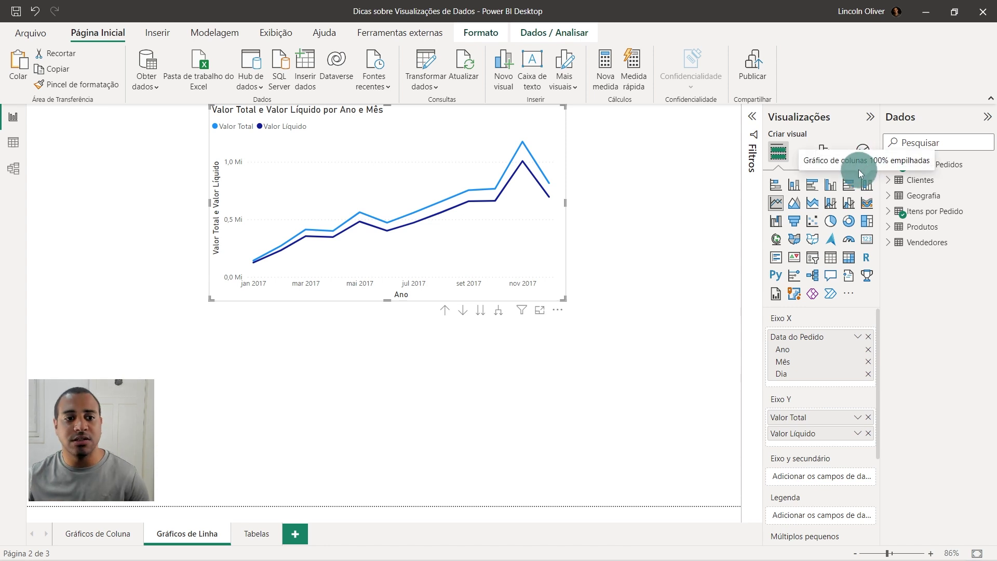
{"action": "left_click", "coordinate": [821, 152]}
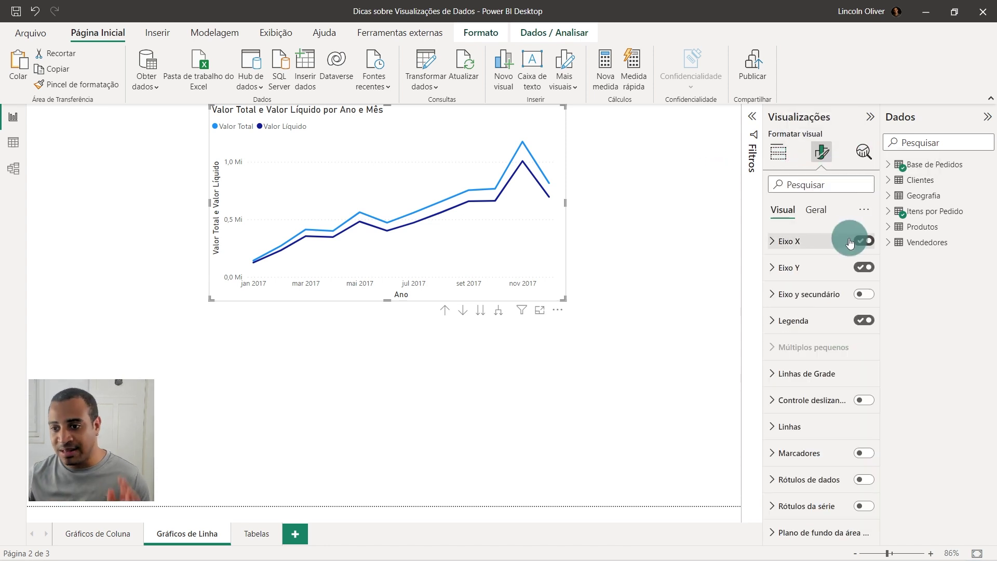
{"action": "left_click", "coordinate": [798, 268]}
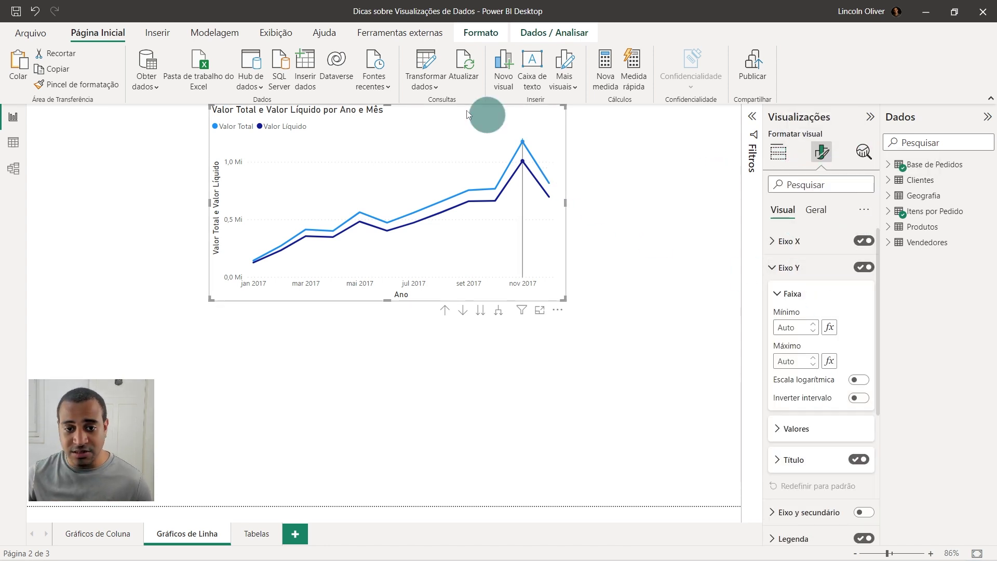
{"action": "left_click", "coordinate": [774, 267]}
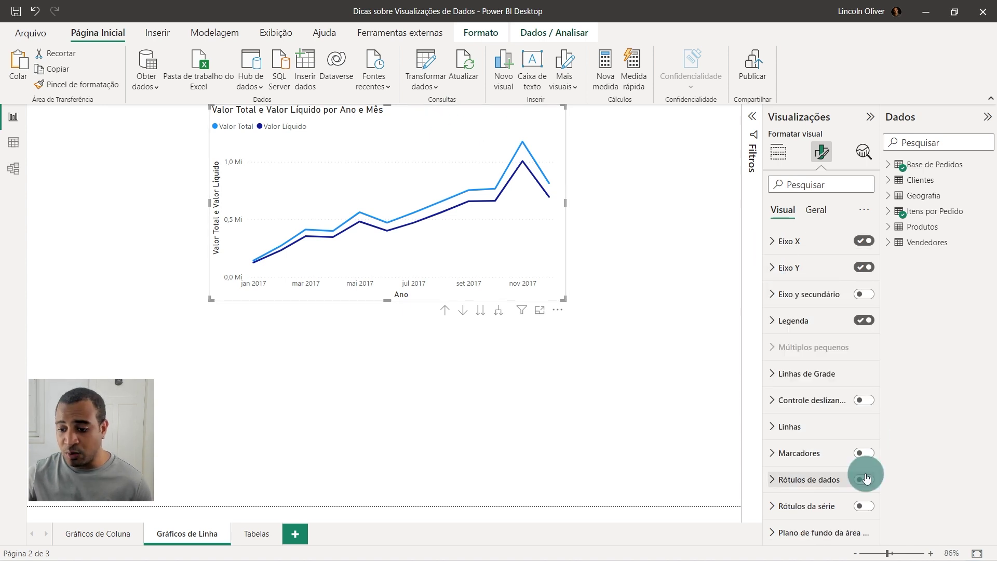
{"action": "left_click", "coordinate": [865, 480]}
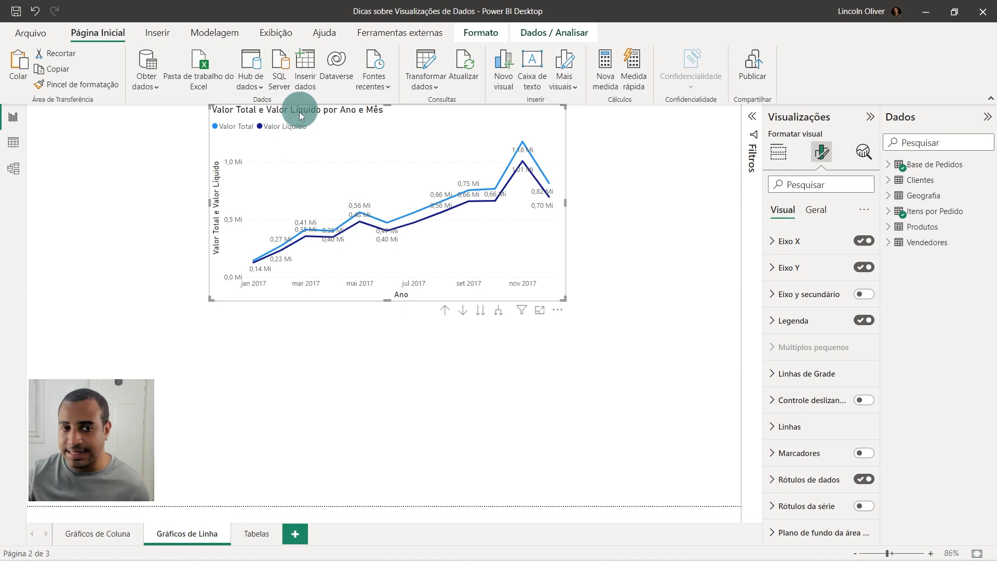
{"action": "left_click", "coordinate": [216, 126]}
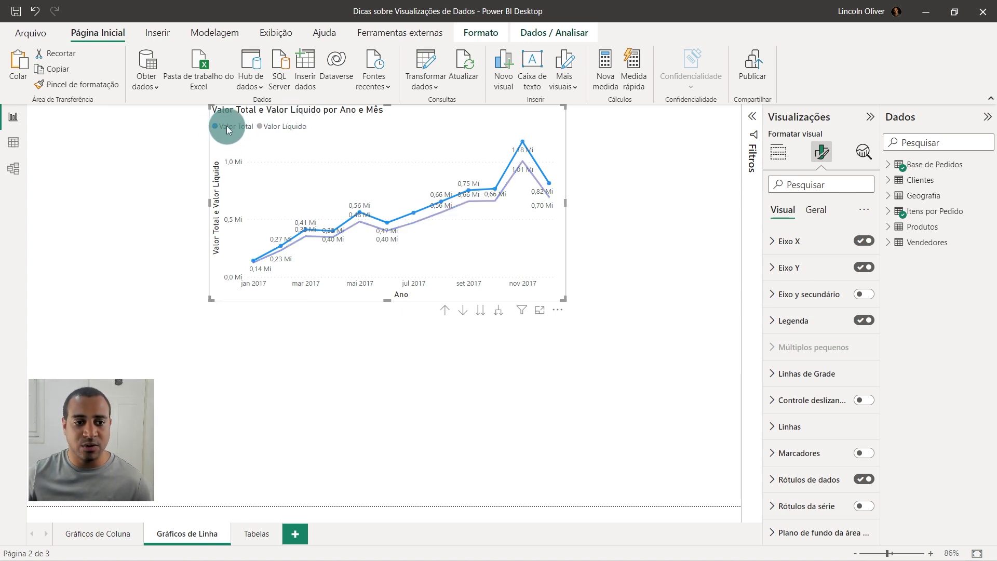
{"action": "left_click", "coordinate": [279, 127]}
{"action": "left_click", "coordinate": [424, 128]}
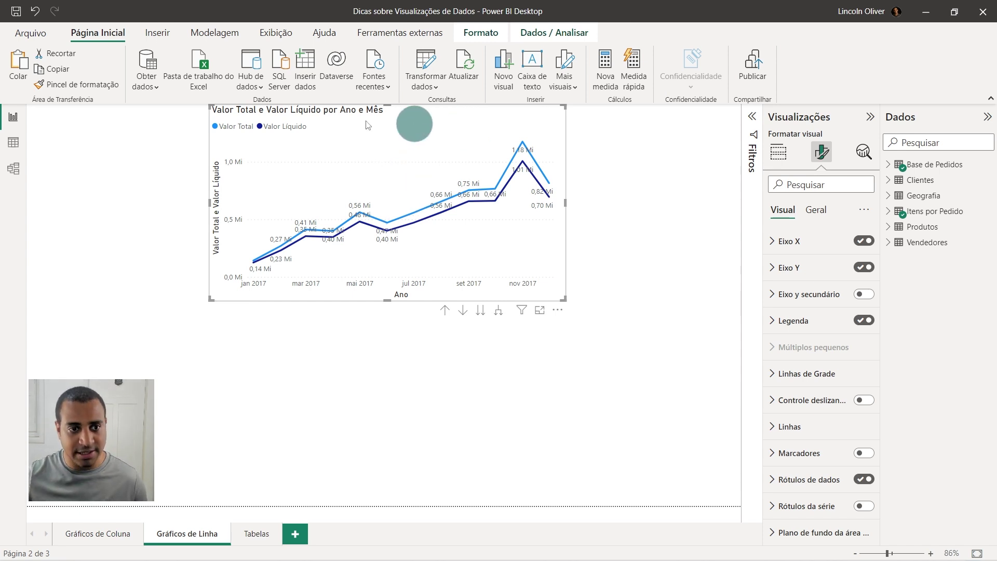
Place the pasted line chart beside the original and set its label Série to Valor Total.
{"action": "mouse_move", "coordinate": [464, 123]}
{"action": "left_mouse_down"}
{"action": "mouse_move", "coordinate": [453, 362]}
{"action": "mouse_move", "coordinate": [550, 353]}
{"action": "mouse_move", "coordinate": [650, 126]}
{"action": "left_mouse_up"}
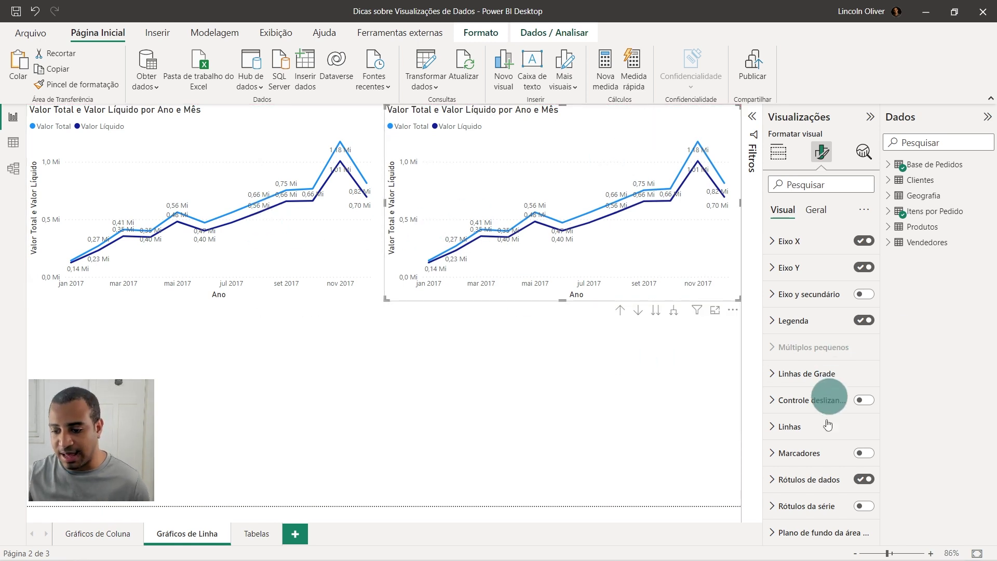
{"action": "left_click", "coordinate": [810, 479]}
{"action": "scroll", "coordinate": [819, 416], "scroll_direction": "down", "scroll_amount": 3}
{"action": "scroll", "coordinate": [801, 410], "scroll_direction": "down", "scroll_amount": 2}
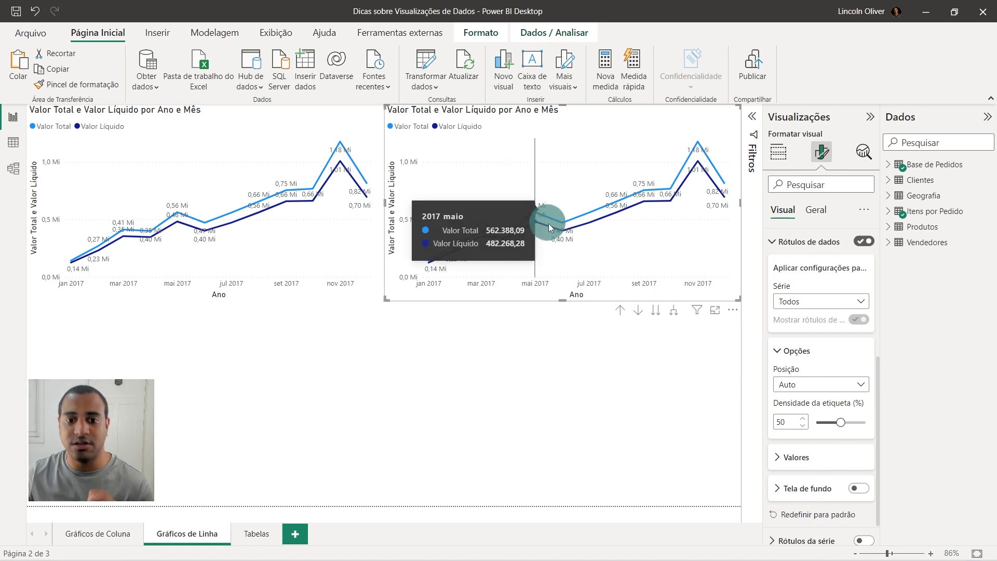
{"action": "left_click", "coordinate": [828, 301]}
{"action": "left_click", "coordinate": [805, 314]}
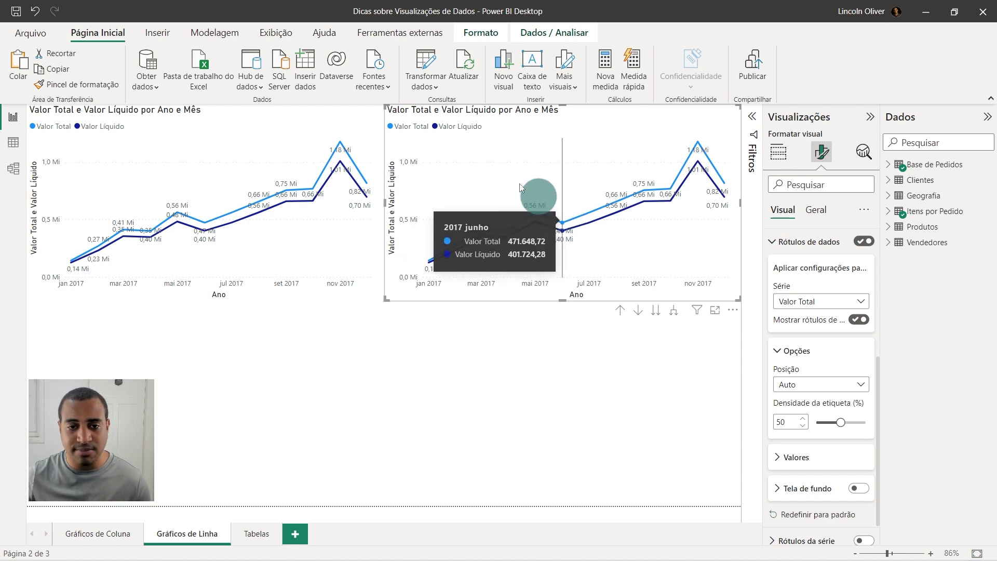
Give the Valor Total data labels blue backgrounds at 0% transparency.
{"action": "scroll", "coordinate": [834, 364], "scroll_direction": "down", "scroll_amount": 2}
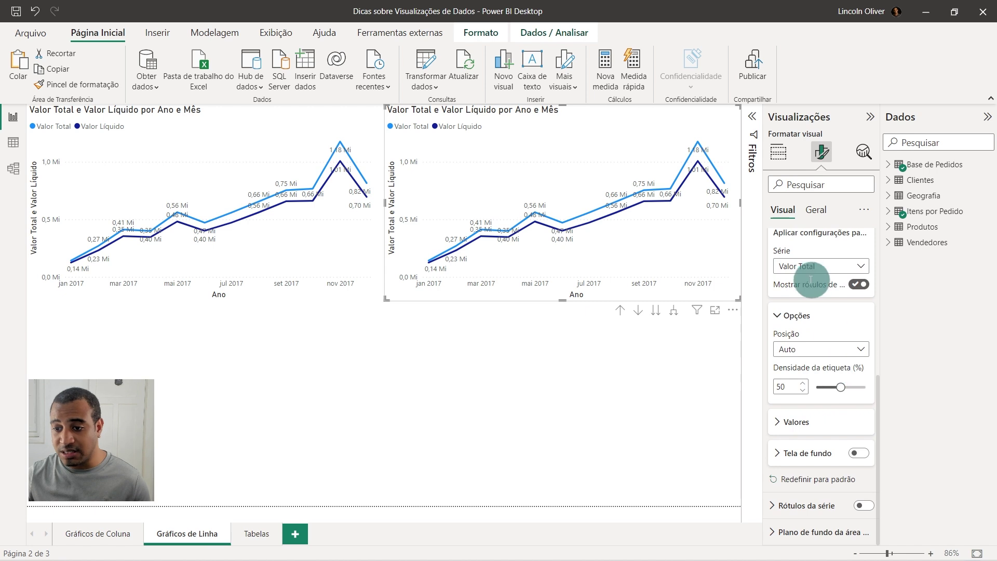
{"action": "scroll", "coordinate": [811, 283], "scroll_direction": "up", "scroll_amount": 4}
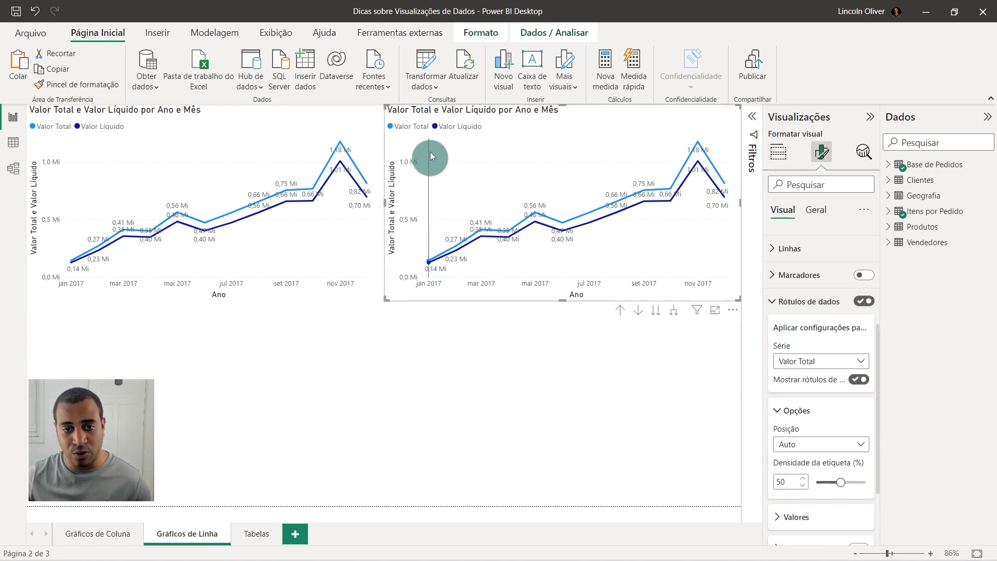
{"action": "scroll", "coordinate": [837, 360], "scroll_direction": "down", "scroll_amount": 2}
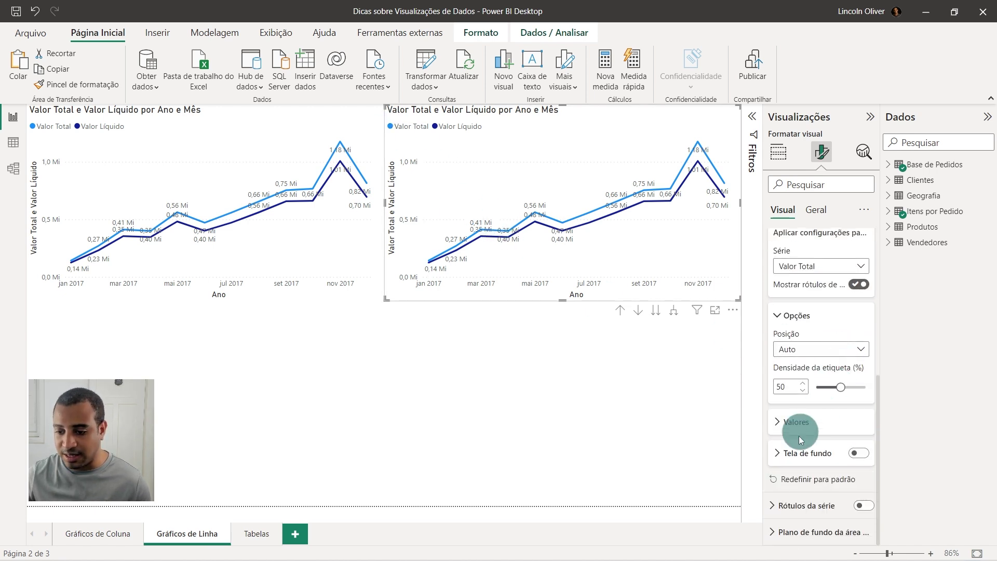
{"action": "left_click", "coordinate": [860, 453]}
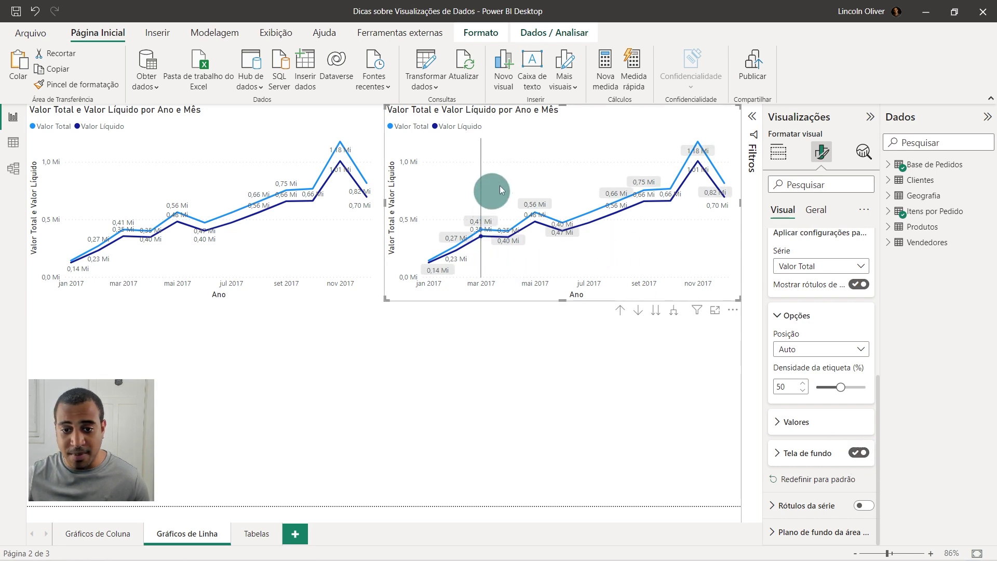
{"action": "left_click", "coordinate": [807, 453]}
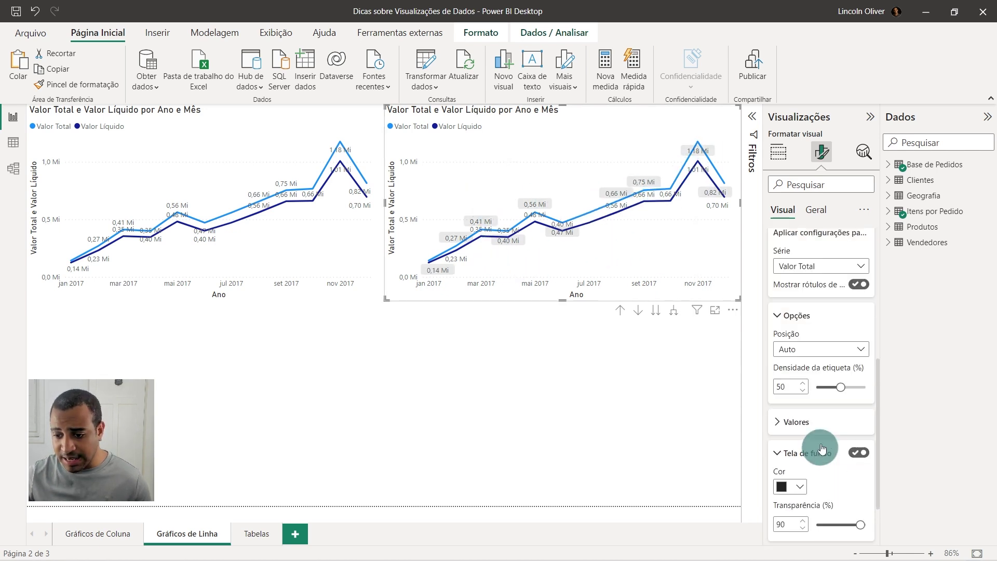
{"action": "scroll", "coordinate": [799, 410], "scroll_direction": "down", "scroll_amount": 1}
{"action": "left_click", "coordinate": [795, 412]}
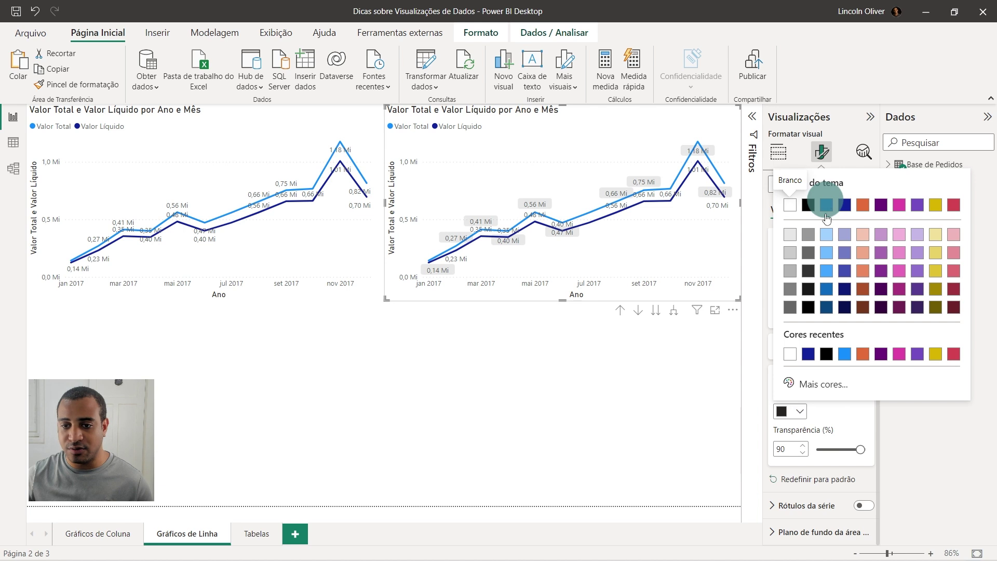
{"action": "left_click", "coordinate": [828, 196]}
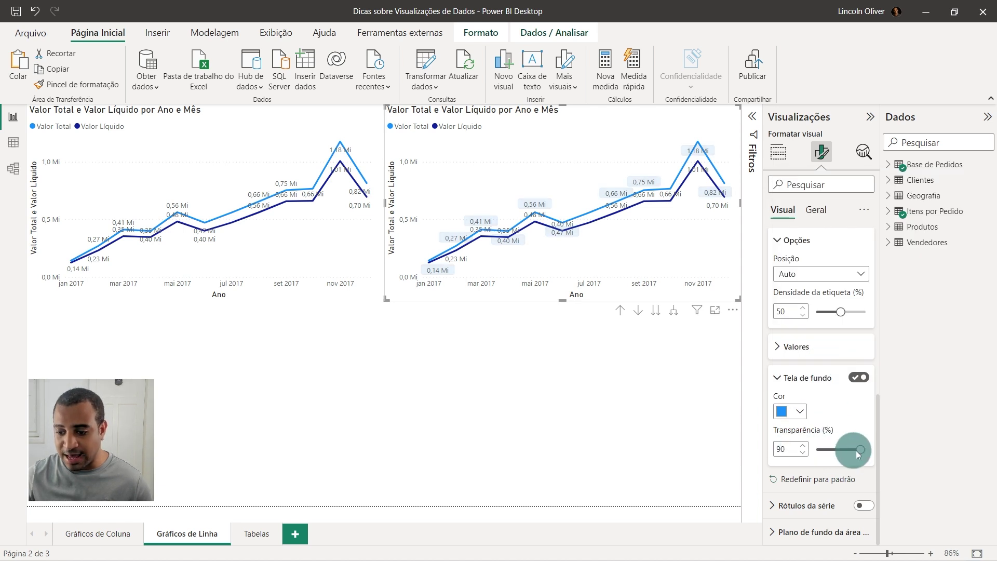
{"action": "left_click_drag", "start_coordinate": [856, 450], "coordinate": [817, 450]}
Make the Valor Total label text white.
{"action": "scroll", "coordinate": [863, 410], "scroll_direction": "up", "scroll_amount": 3}
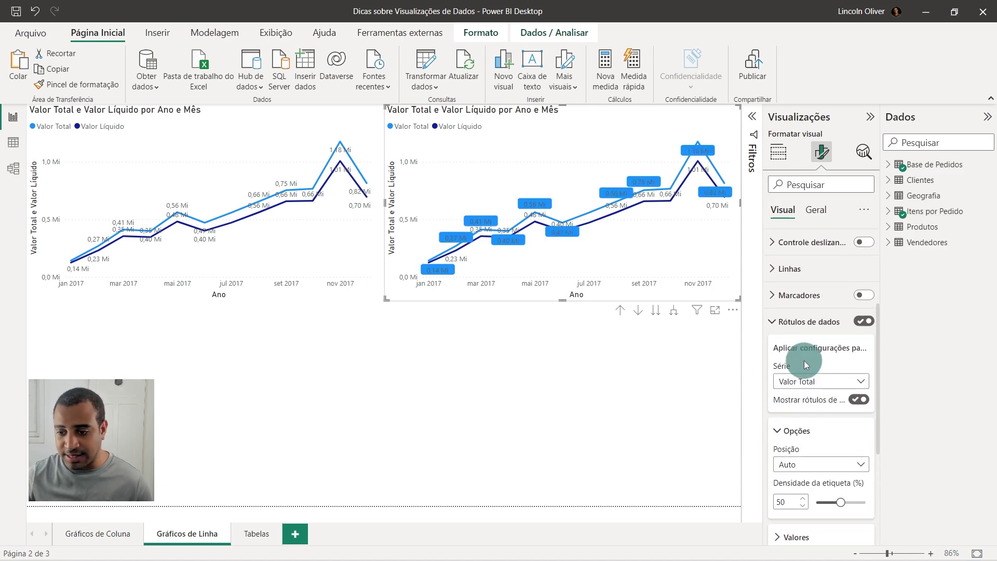
{"action": "scroll", "coordinate": [803, 384], "scroll_direction": "down", "scroll_amount": 3}
{"action": "left_click", "coordinate": [784, 395]}
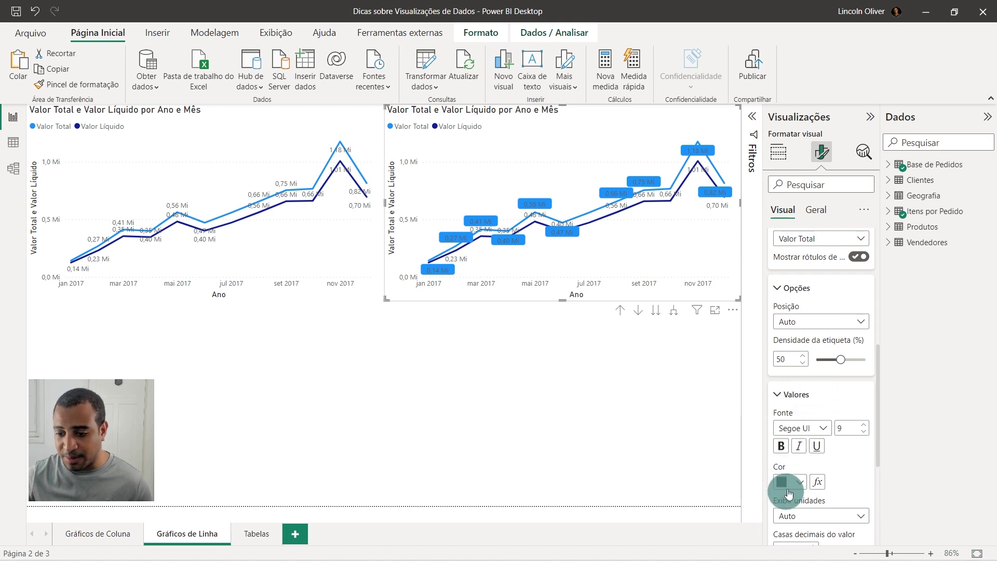
{"action": "left_click", "coordinate": [787, 481]}
{"action": "left_click", "coordinate": [783, 276]}
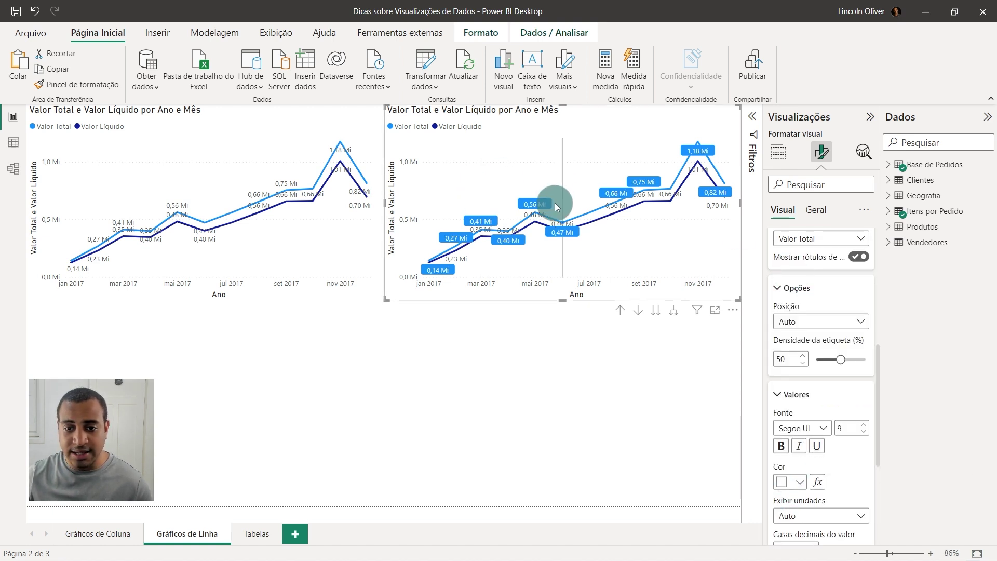
{"action": "scroll", "coordinate": [842, 236], "scroll_direction": "up", "scroll_amount": 2}
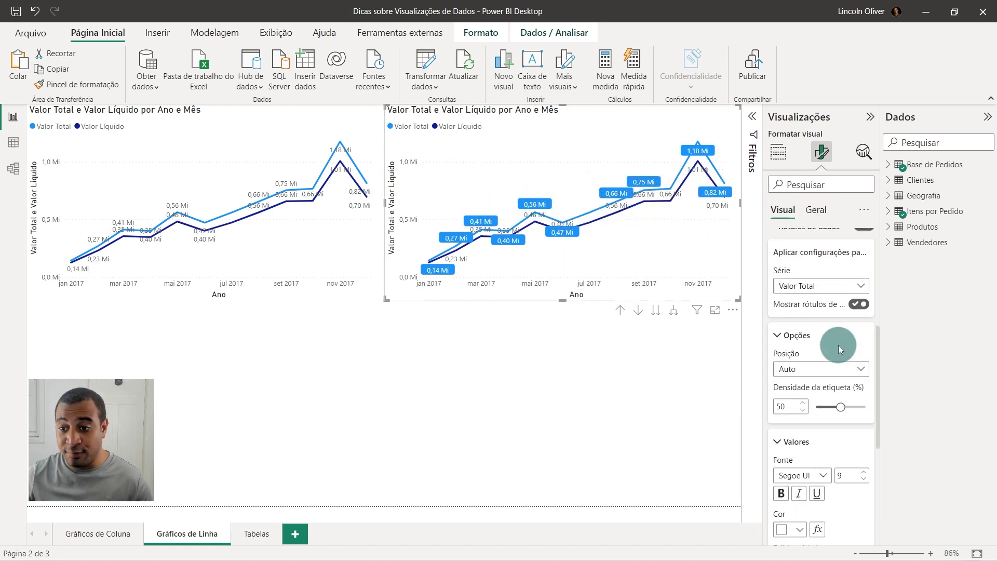
{"action": "left_click", "coordinate": [841, 286]}
Switch to the Valor Líquido series and give its labels opaque dark-blue backgrounds with white text.
{"action": "left_click", "coordinate": [801, 335]}
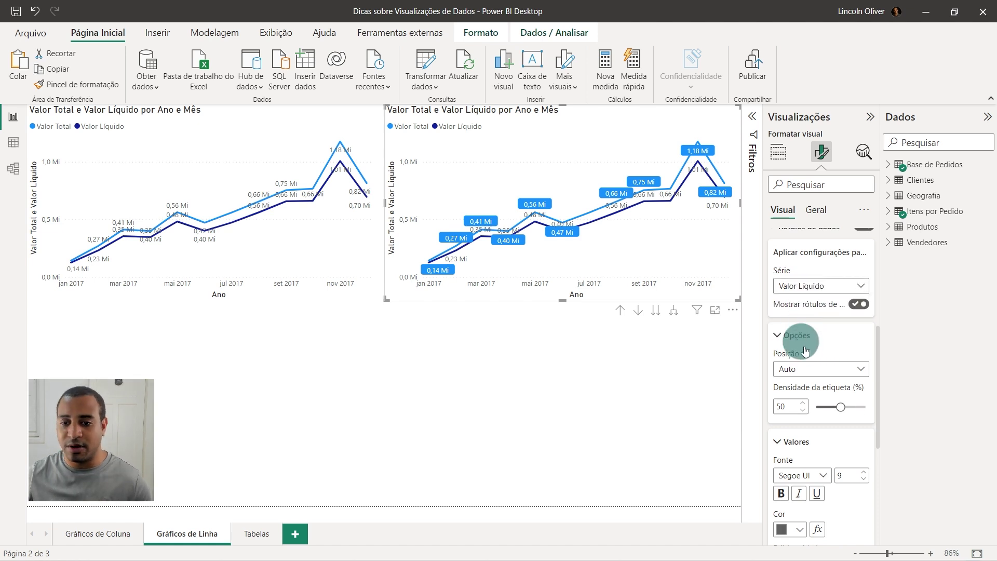
{"action": "scroll", "coordinate": [841, 374], "scroll_direction": "down", "scroll_amount": 3}
{"action": "scroll", "coordinate": [847, 395], "scroll_direction": "down", "scroll_amount": 2}
{"action": "left_click", "coordinate": [859, 381]}
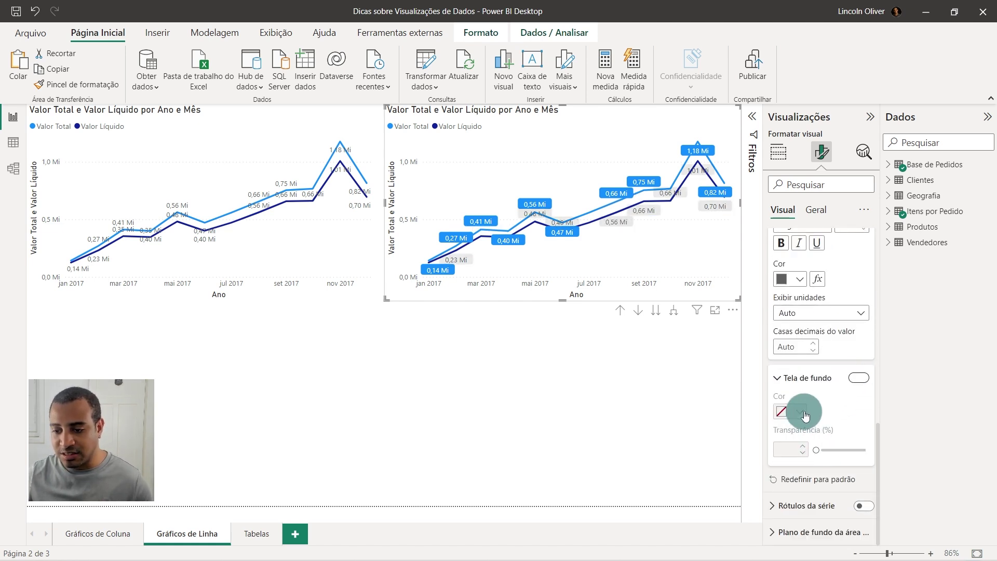
{"action": "left_click", "coordinate": [790, 410]}
{"action": "left_click", "coordinate": [829, 350]}
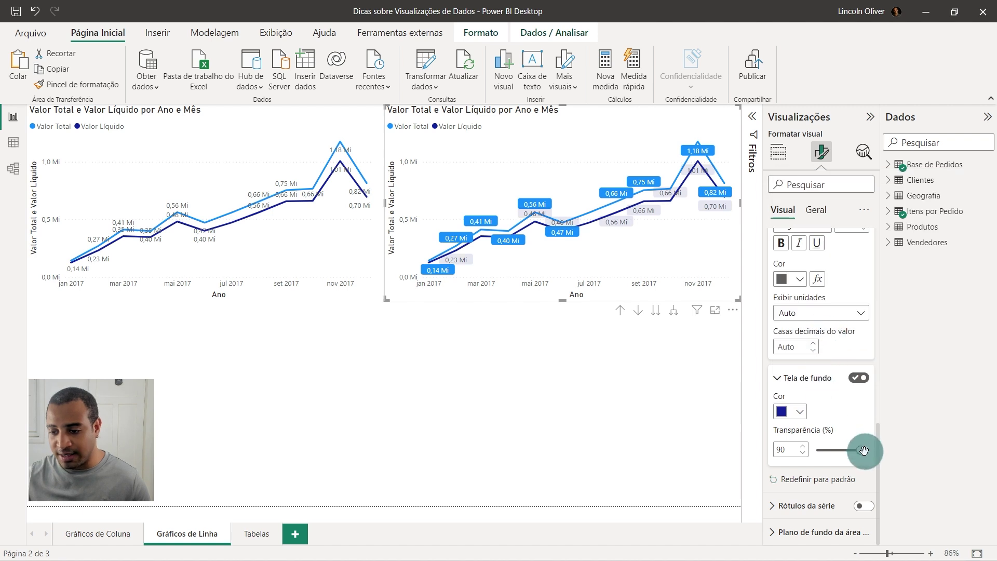
{"action": "left_click_drag", "start_coordinate": [860, 450], "coordinate": [761, 445]}
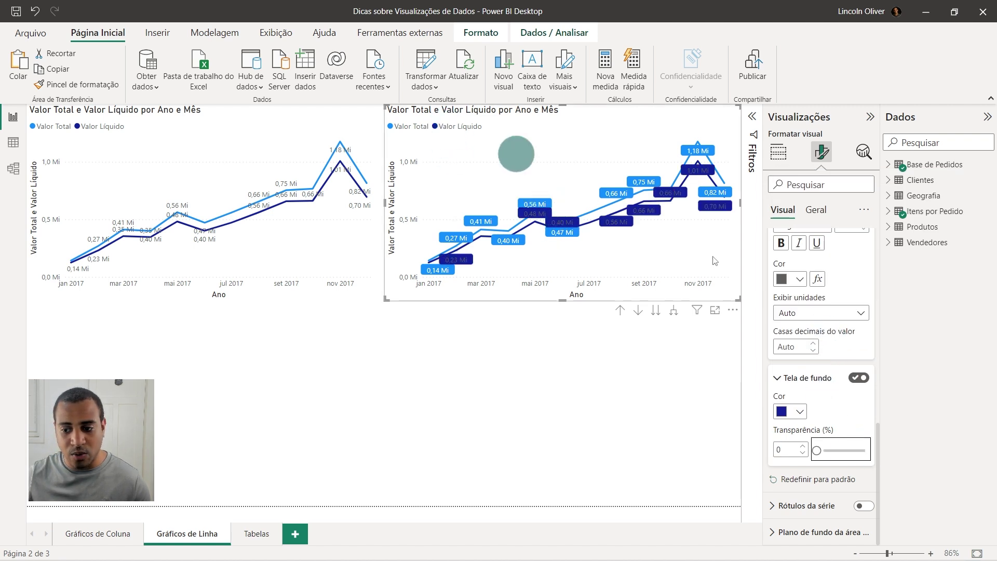
{"action": "scroll", "coordinate": [841, 366], "scroll_direction": "up", "scroll_amount": 2}
{"action": "left_click", "coordinate": [800, 374]}
{"action": "left_click", "coordinate": [802, 318]}
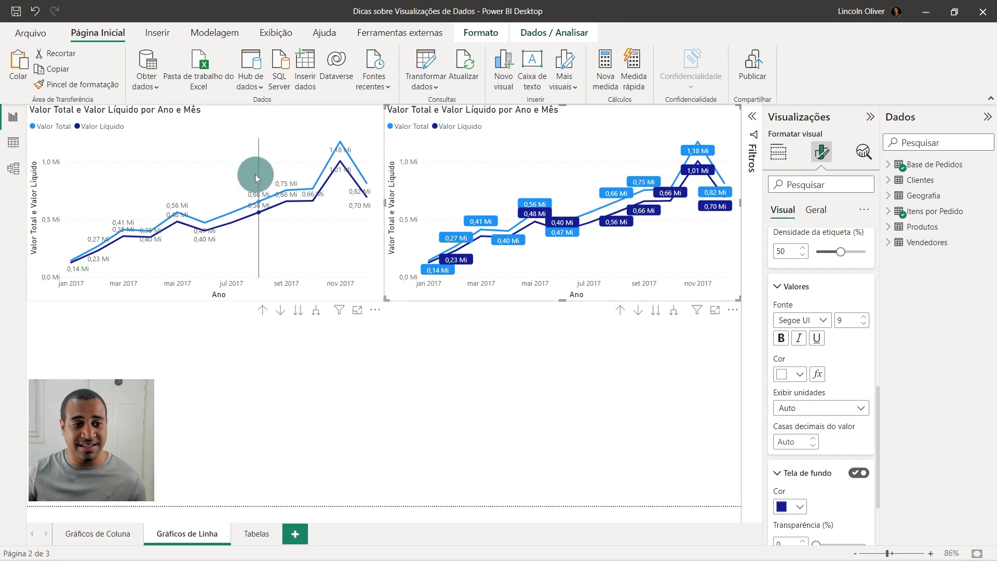
{"action": "mouse_move", "coordinate": [270, 245]}
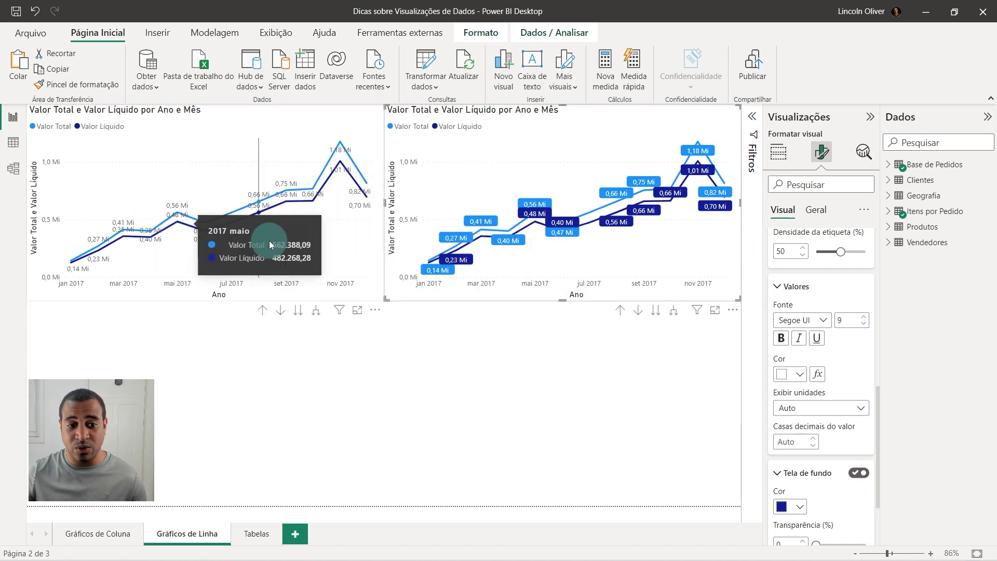
Center the right line chart's title.
{"action": "scroll", "coordinate": [813, 249], "scroll_direction": "up", "scroll_amount": 3}
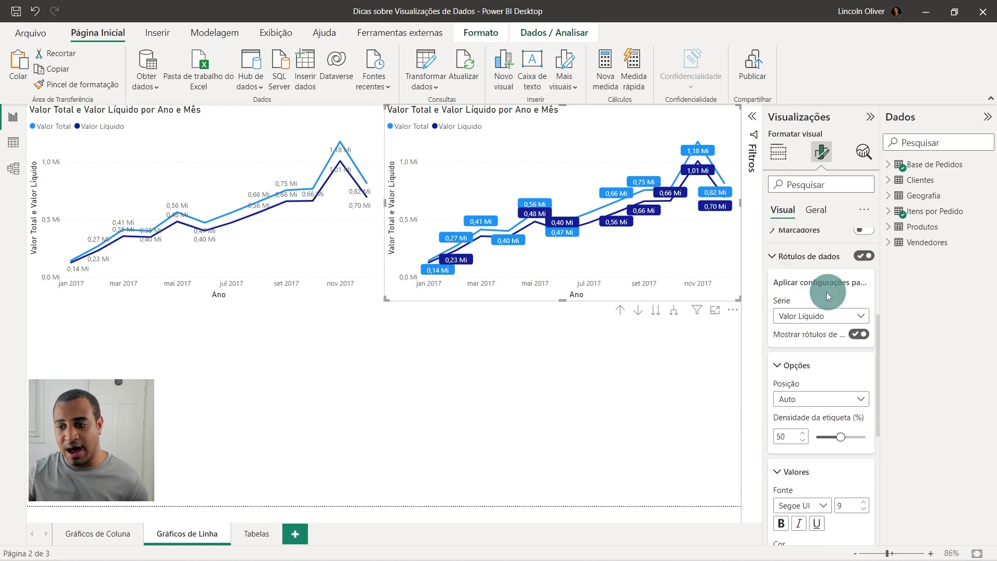
{"action": "left_click", "coordinate": [784, 258]}
{"action": "left_click", "coordinate": [814, 210]}
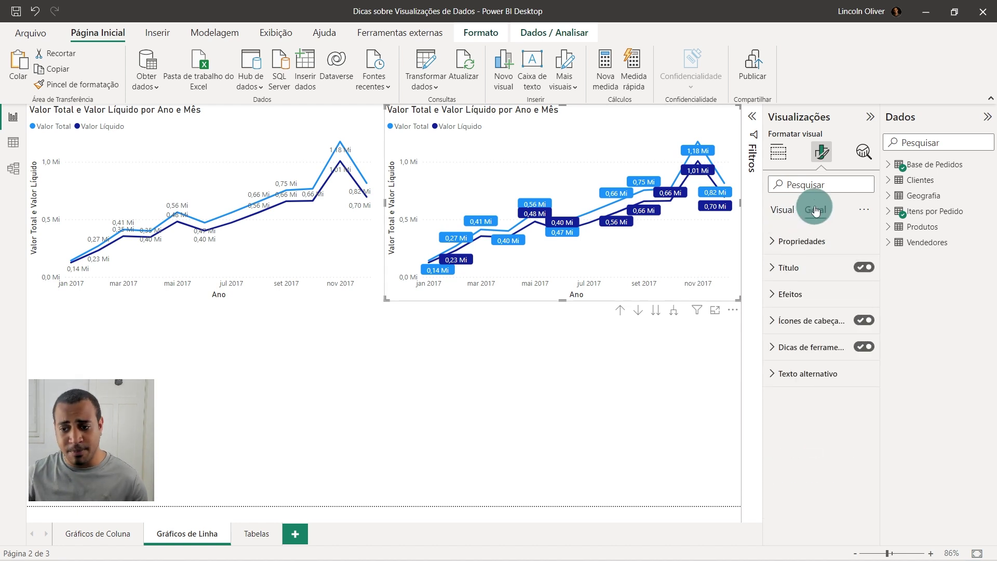
{"action": "left_click", "coordinate": [819, 294]}
{"action": "left_click", "coordinate": [819, 294]}
{"action": "left_click", "coordinate": [821, 278]}
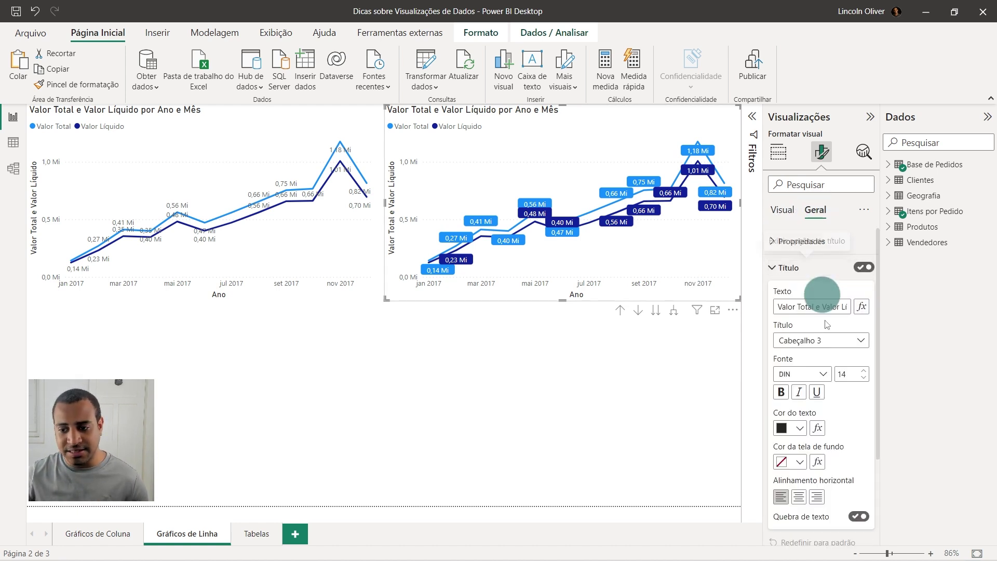
{"action": "left_click", "coordinate": [798, 497]}
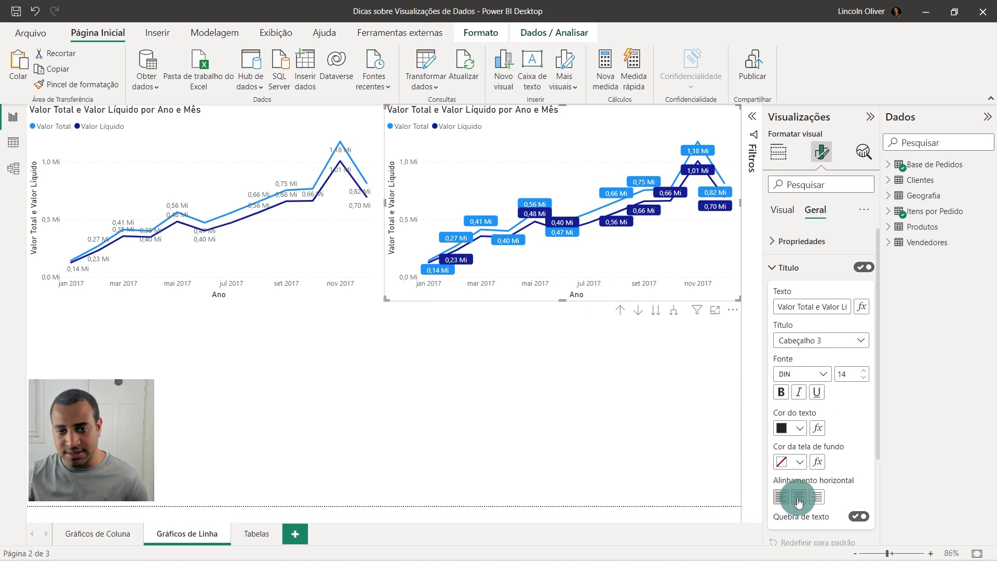
{"action": "left_click", "coordinate": [787, 267]}
Turn off the Y axis and remove the Ano title from the X axis.
{"action": "left_click", "coordinate": [783, 210]}
{"action": "left_click", "coordinate": [785, 267]}
{"action": "left_click", "coordinate": [853, 458]}
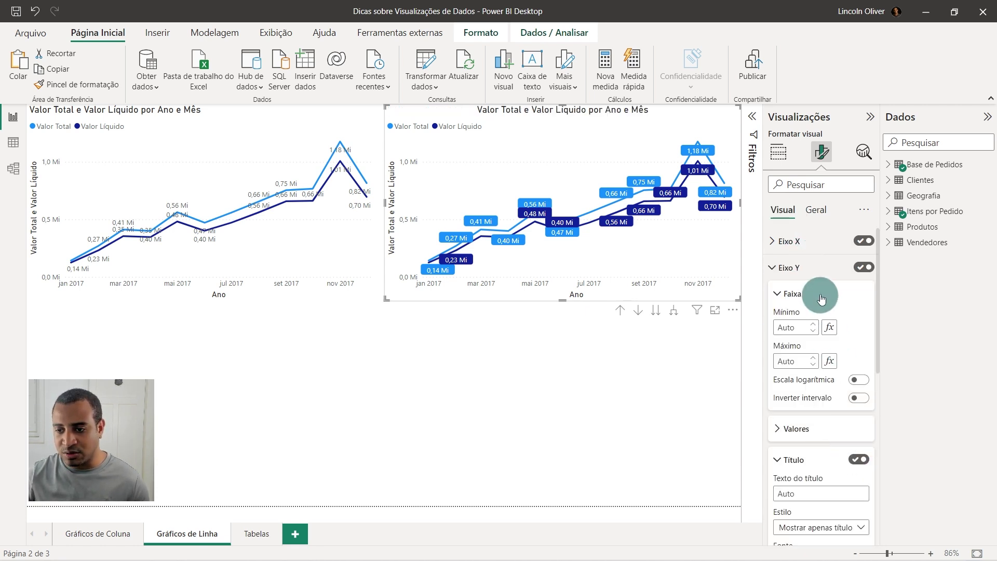
{"action": "left_click", "coordinate": [859, 459]}
{"action": "left_click", "coordinate": [863, 267]}
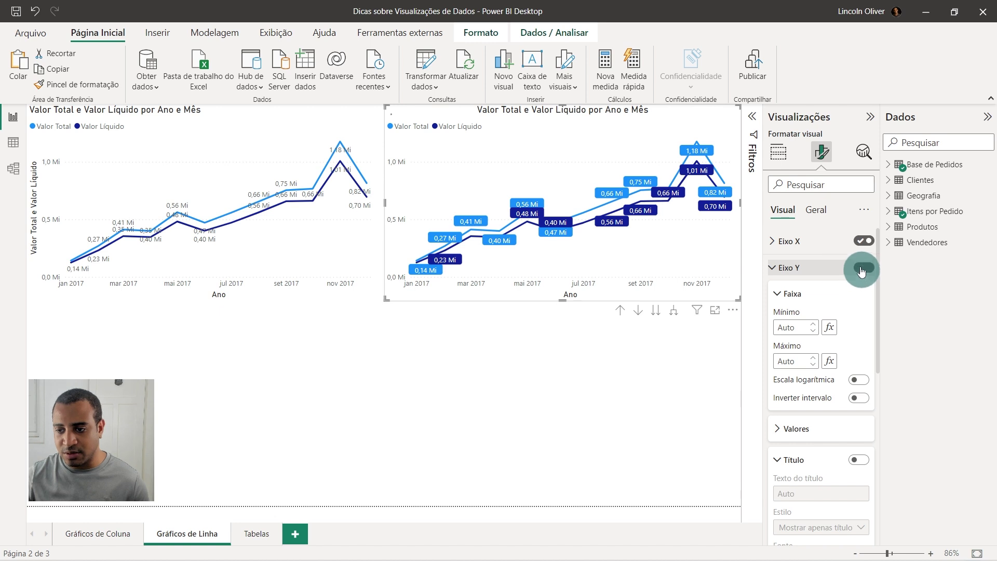
{"action": "left_click", "coordinate": [810, 241]}
{"action": "left_click", "coordinate": [859, 477]}
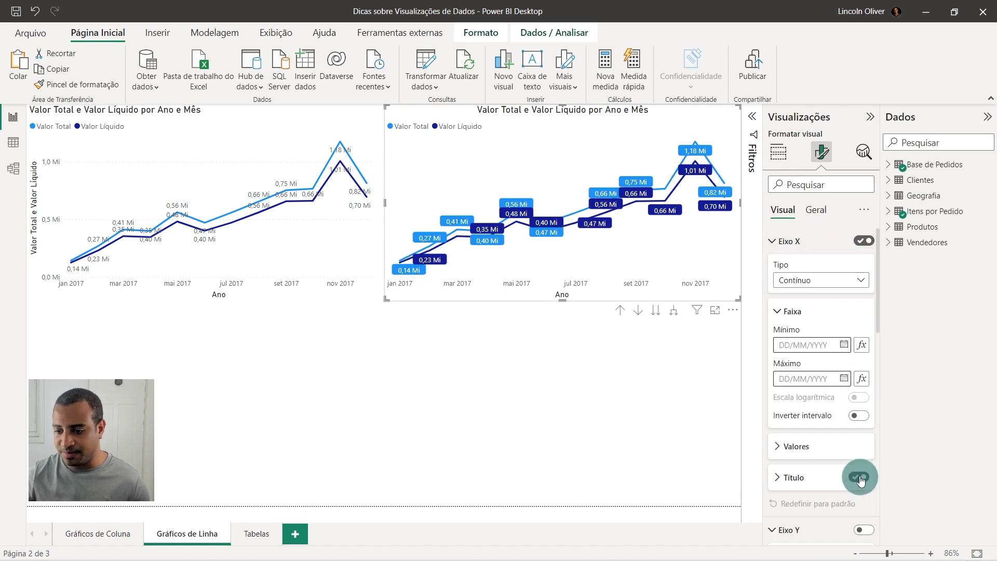
{"action": "left_click", "coordinate": [841, 243]}
Move the chart's legend to Top center.
{"action": "left_click", "coordinate": [830, 329]}
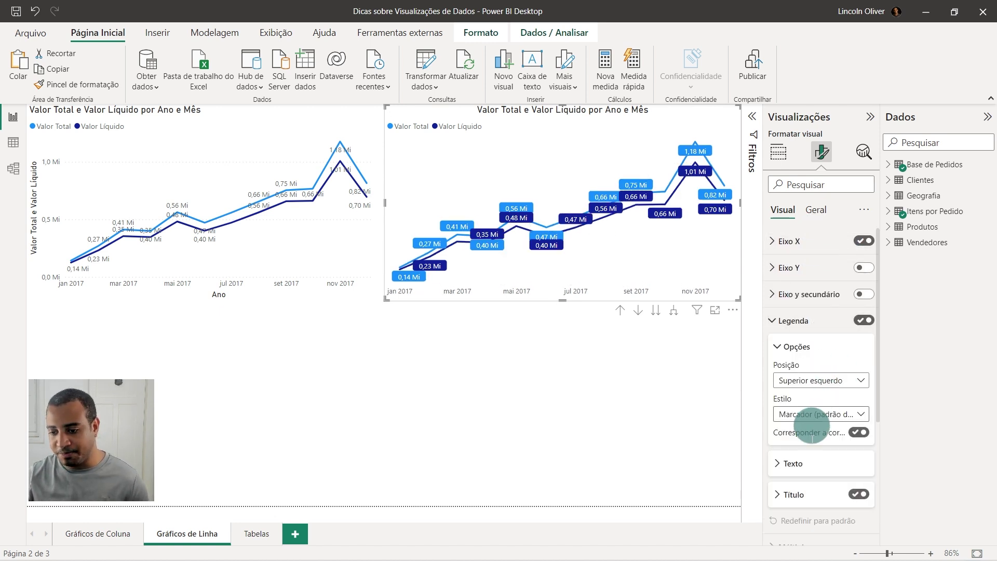
{"action": "left_click", "coordinate": [834, 382]}
{"action": "left_click", "coordinate": [821, 409]}
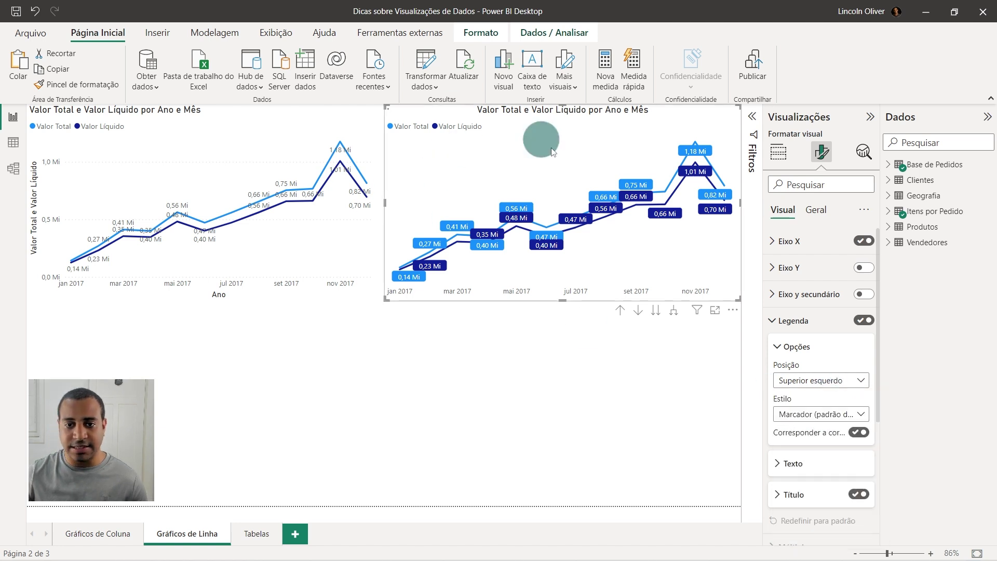
{"action": "left_click", "coordinate": [622, 402]}
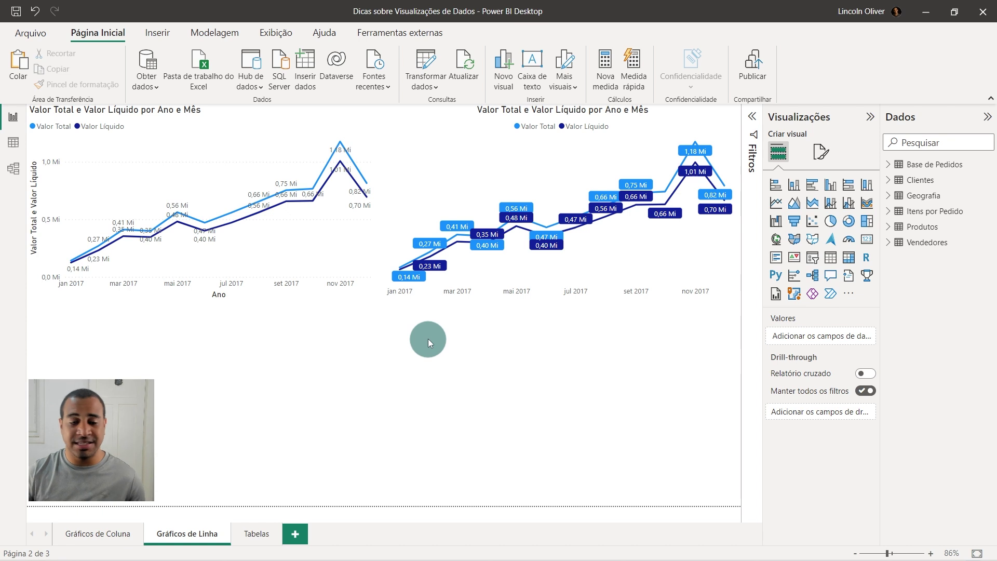
{"action": "mouse_move", "coordinate": [47, 216]}
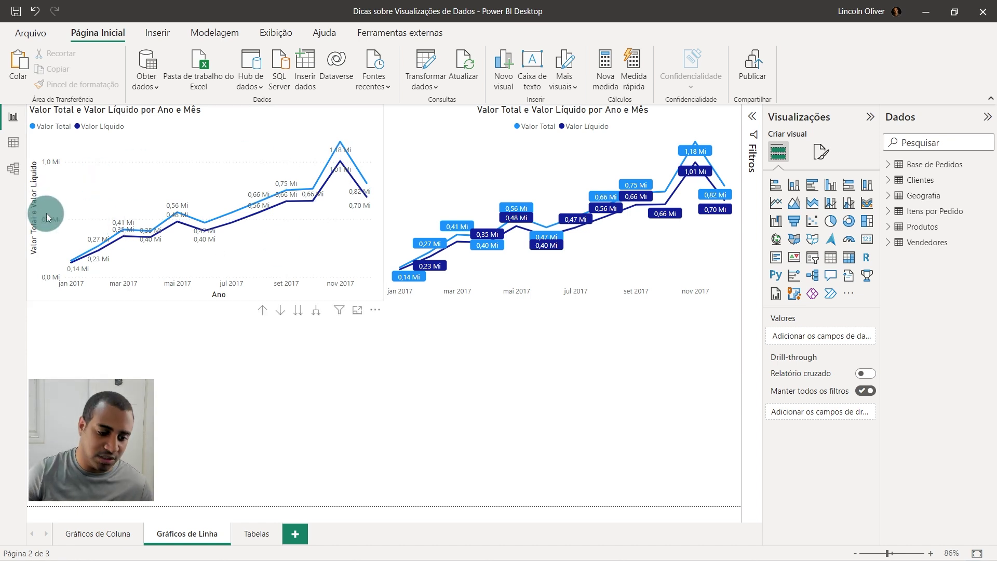
On the Tabelas page, delete the formatted lower table and move the remaining table top-left.
{"action": "left_click", "coordinate": [257, 533]}
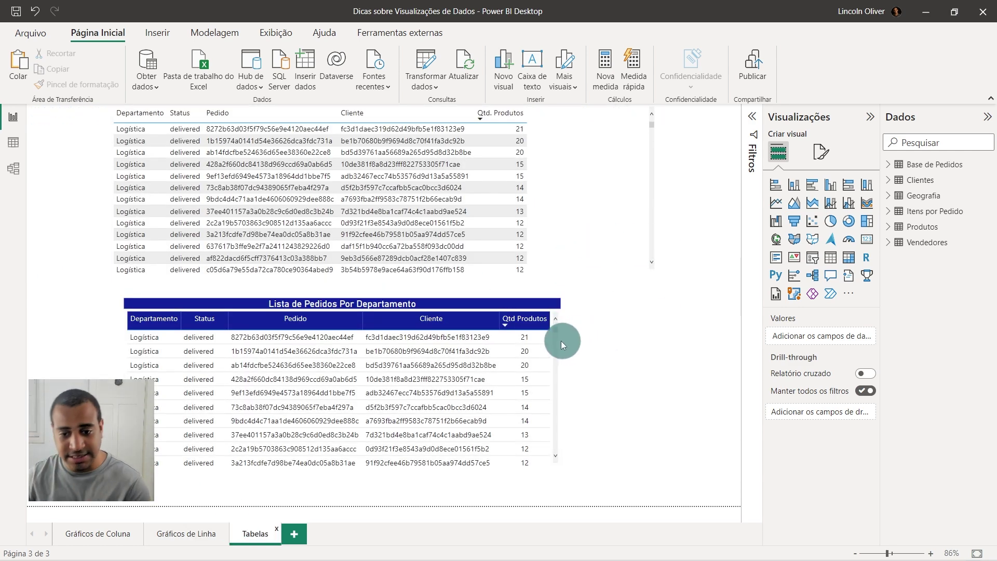
{"action": "left_click_drag", "start_coordinate": [399, 303], "coordinate": [302, 310]}
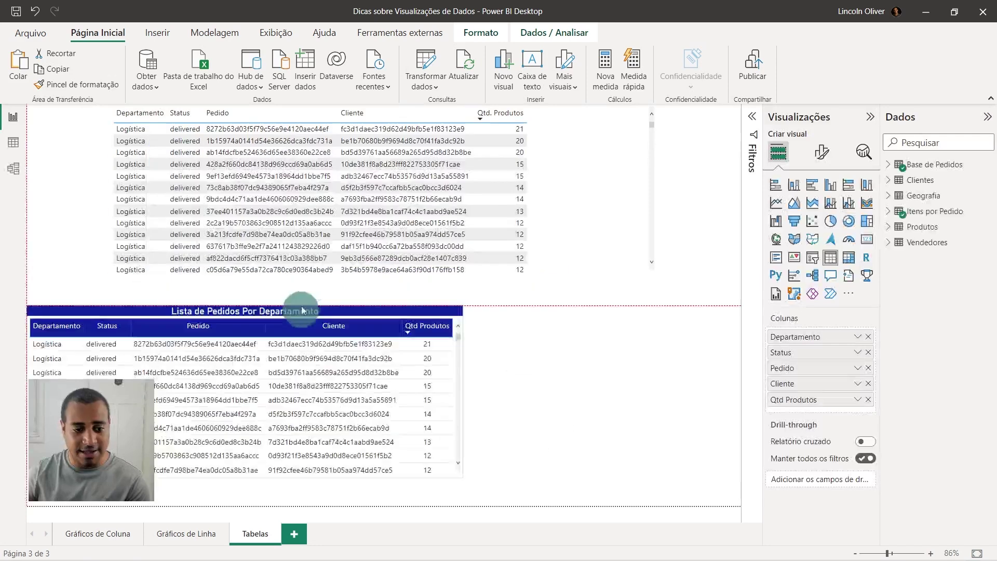
{"action": "key", "text": "Delete"}
{"action": "left_click_drag", "start_coordinate": [527, 106], "coordinate": [521, 179]}
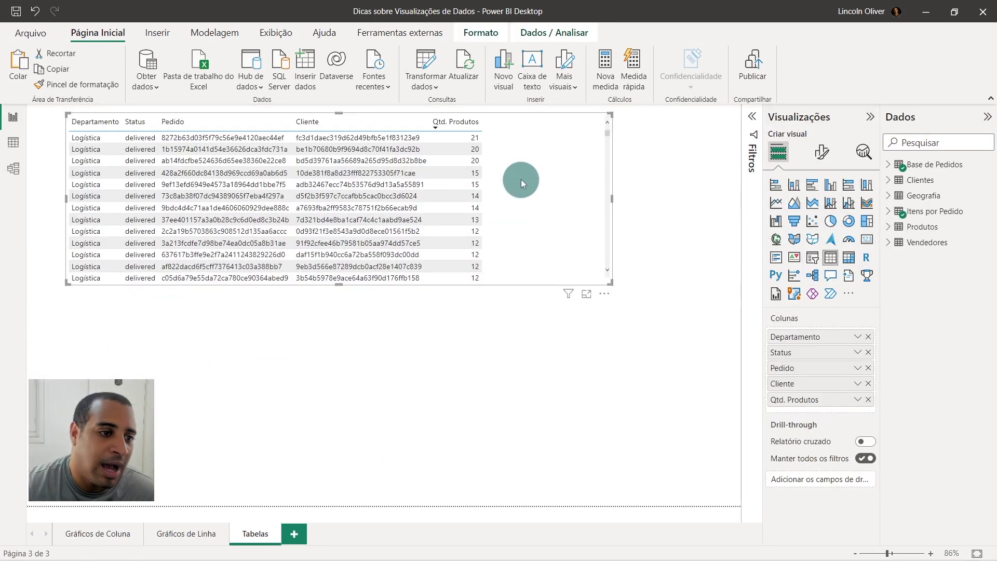
{"action": "left_click_drag", "start_coordinate": [522, 179], "coordinate": [500, 116]}
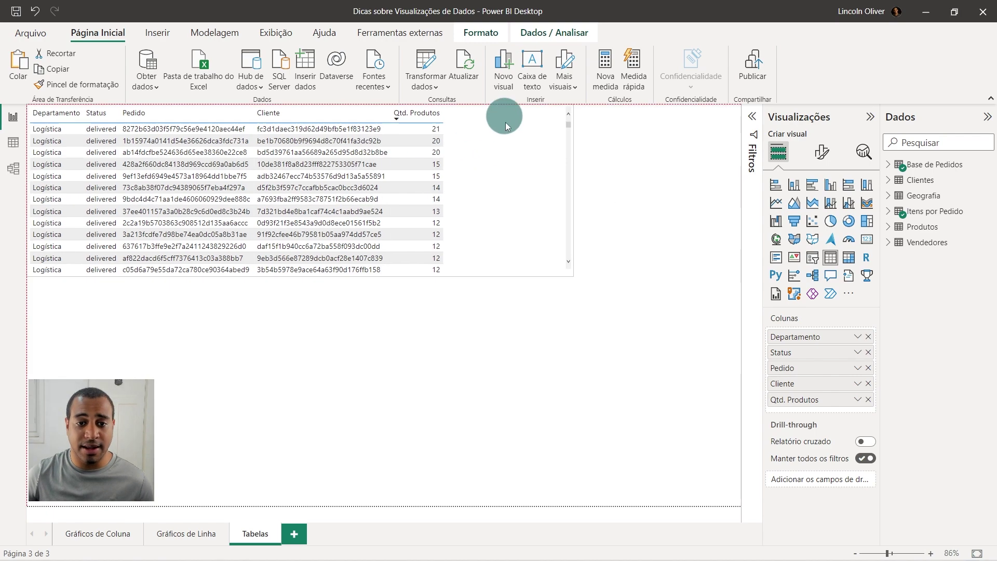
Copy and paste the table, placing the duplicate beneath the original.
{"action": "key", "text": "ctrl+c"}
{"action": "key", "text": "ctrl+v"}
{"action": "mouse_move", "coordinate": [495, 201]}
{"action": "left_mouse_down"}
{"action": "mouse_move", "coordinate": [579, 390]}
{"action": "mouse_move", "coordinate": [583, 369]}
{"action": "left_mouse_up"}
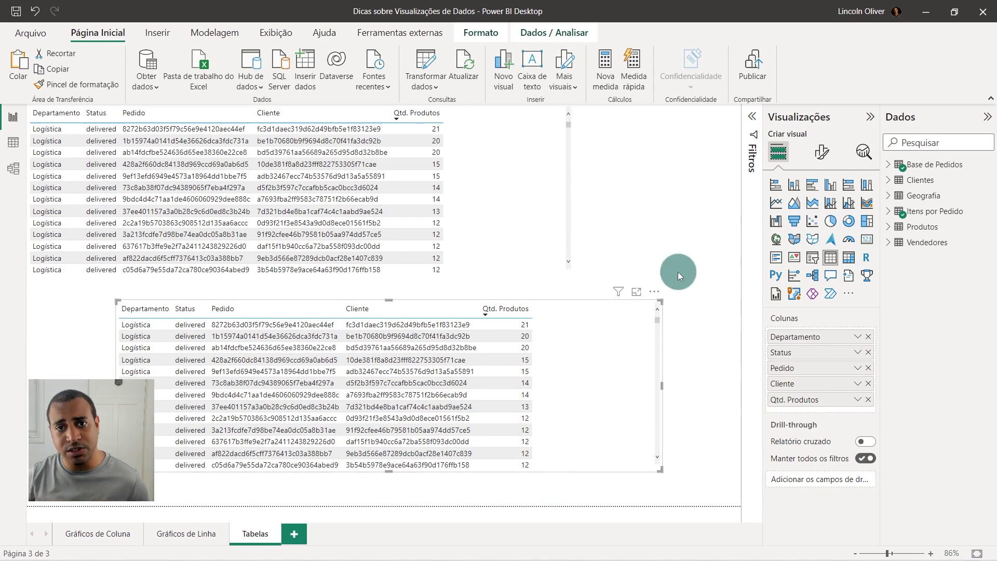
{"action": "mouse_move", "coordinate": [609, 350]}
{"action": "left_mouse_down"}
{"action": "mouse_move", "coordinate": [624, 316]}
{"action": "mouse_move", "coordinate": [619, 339]}
{"action": "left_mouse_up"}
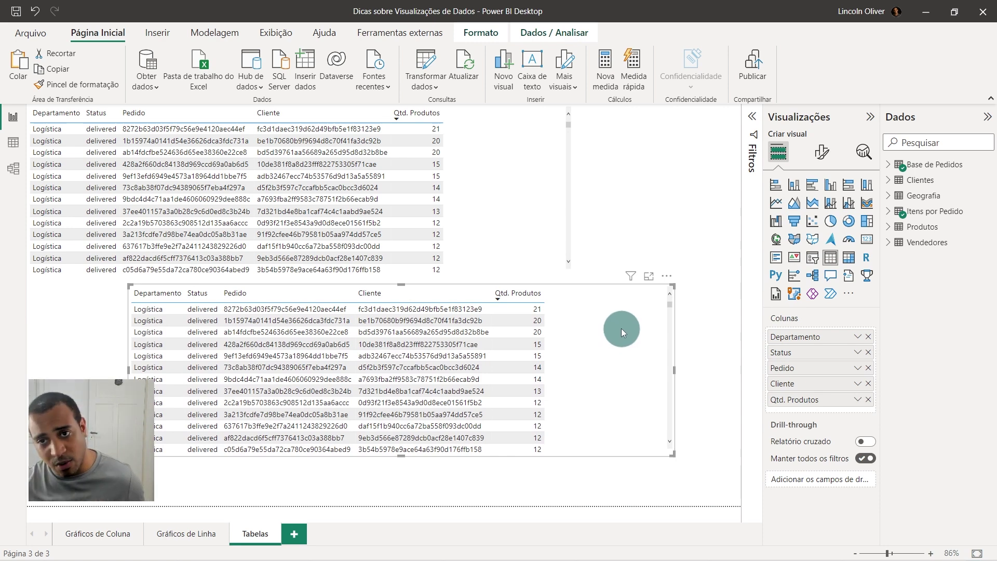
Turn on the duplicate table's title, enter 'Lista de Pedidos por Departamento', and nudge the table.
{"action": "left_click", "coordinate": [821, 151]}
{"action": "left_click", "coordinate": [816, 212]}
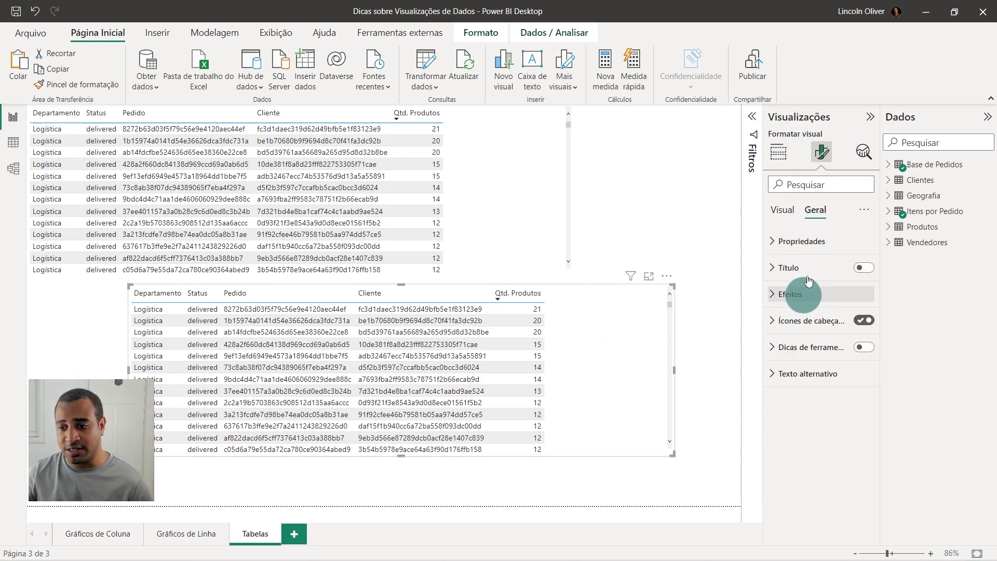
{"action": "left_click", "coordinate": [855, 274]}
{"action": "type", "text": "Lista"}
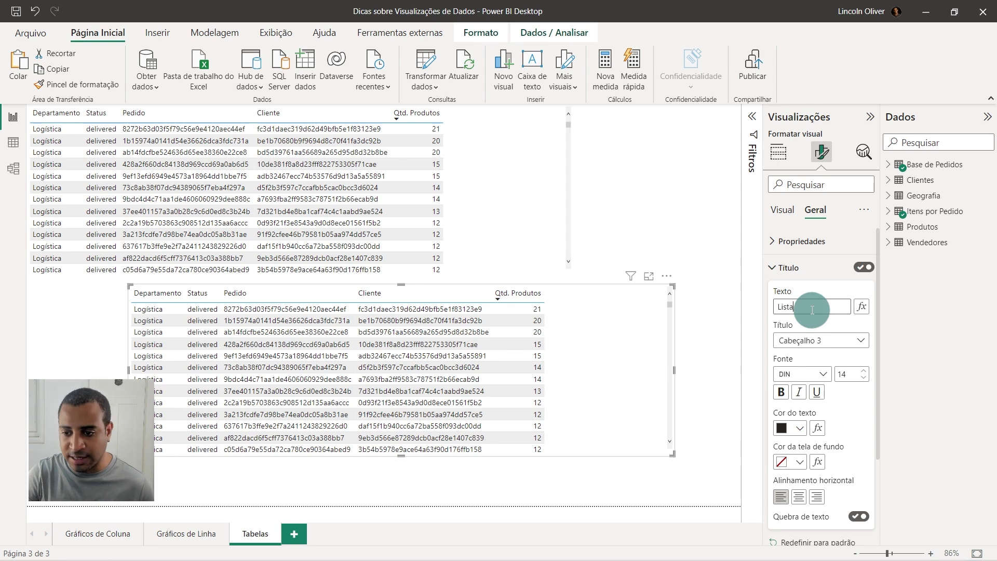
{"action": "type", "text": "de Pedidos por Departamento"}
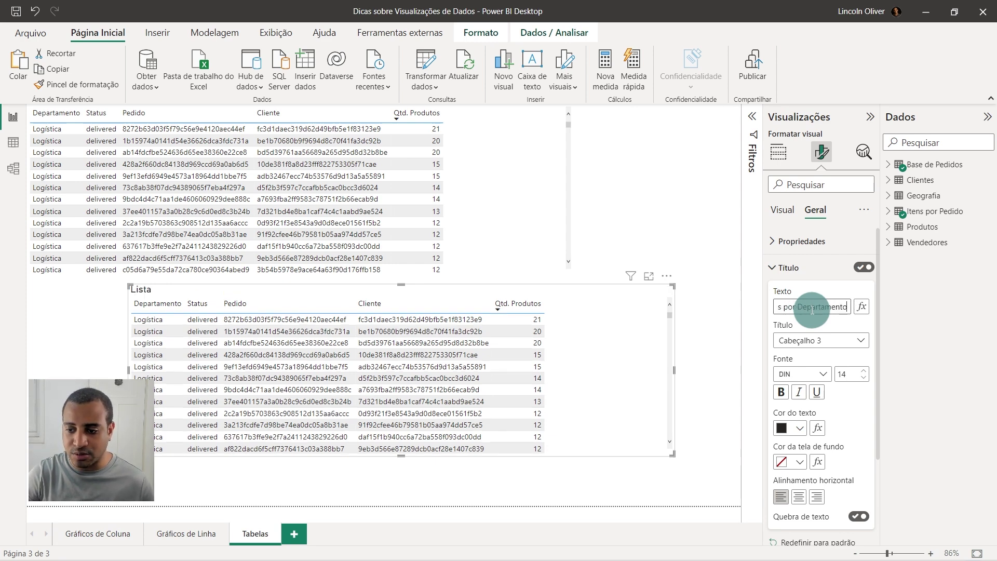
{"action": "left_click_drag", "start_coordinate": [270, 285], "coordinate": [257, 301]}
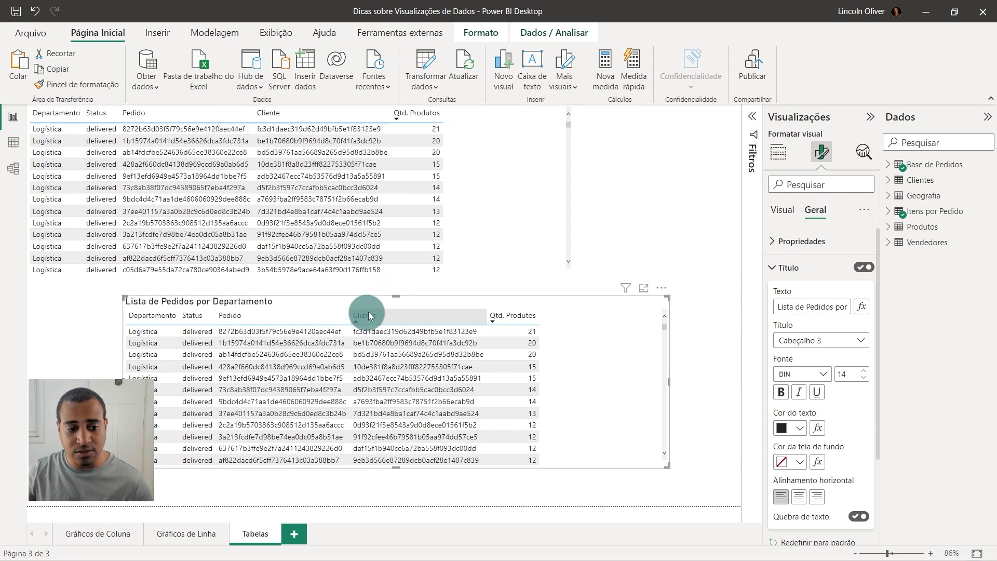
Center the table title and give it a dark-blue background with white text.
{"action": "left_click", "coordinate": [801, 496]}
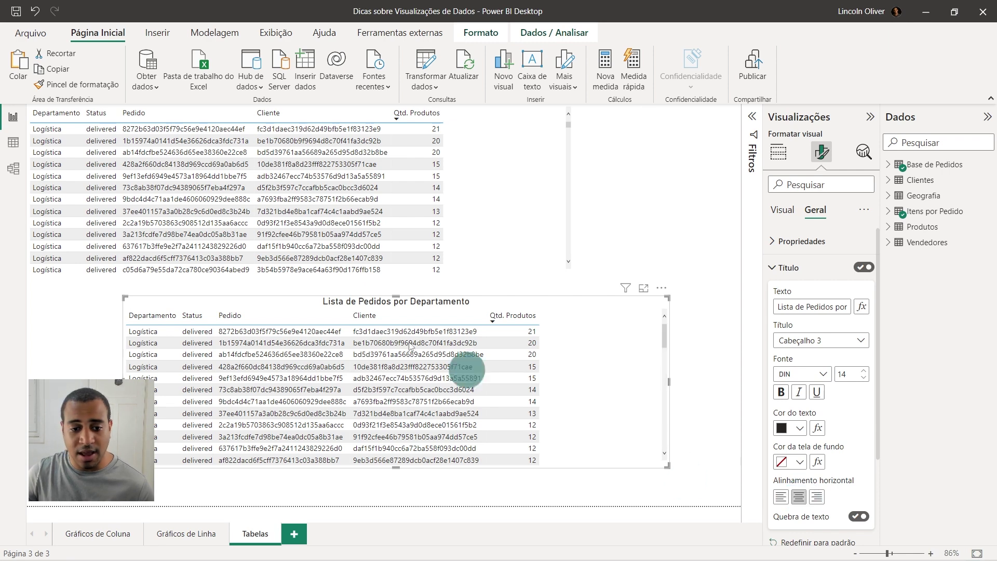
{"action": "left_click", "coordinate": [800, 461]}
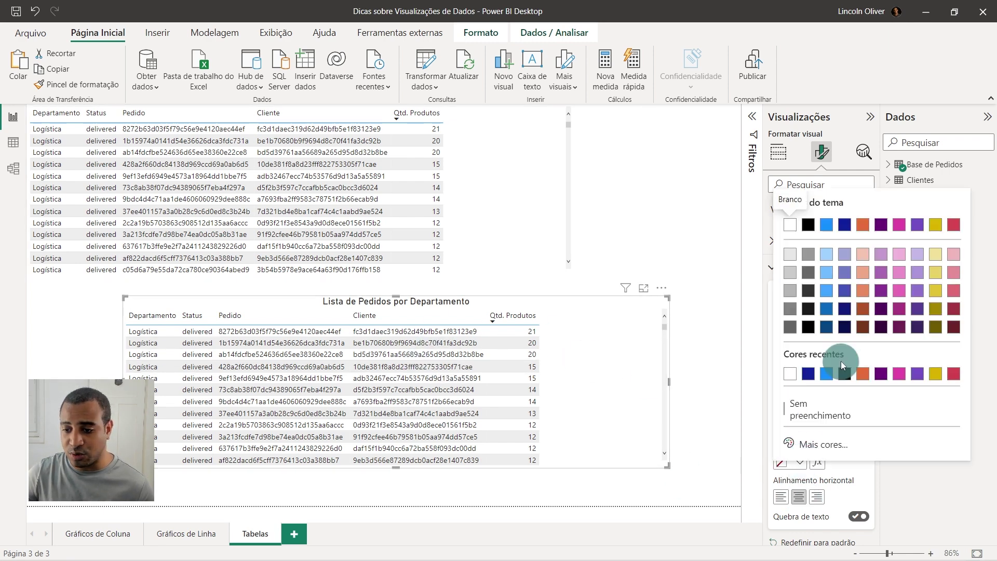
{"action": "left_click", "coordinate": [808, 373]}
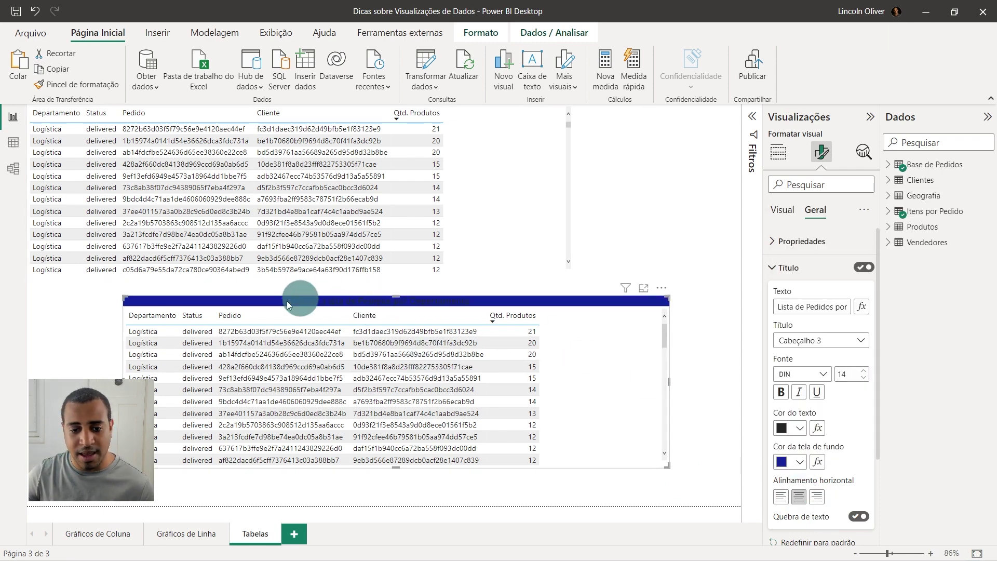
{"action": "left_click", "coordinate": [790, 428]}
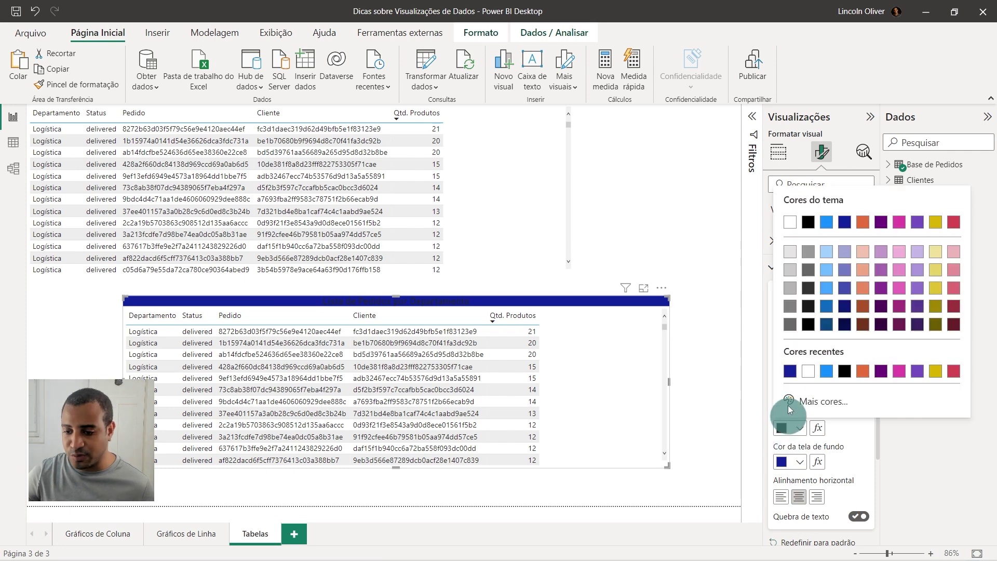
{"action": "left_click", "coordinate": [808, 371]}
Narrow the table from its right edge and move it up and right.
{"action": "left_click_drag", "start_coordinate": [604, 373], "coordinate": [588, 358]}
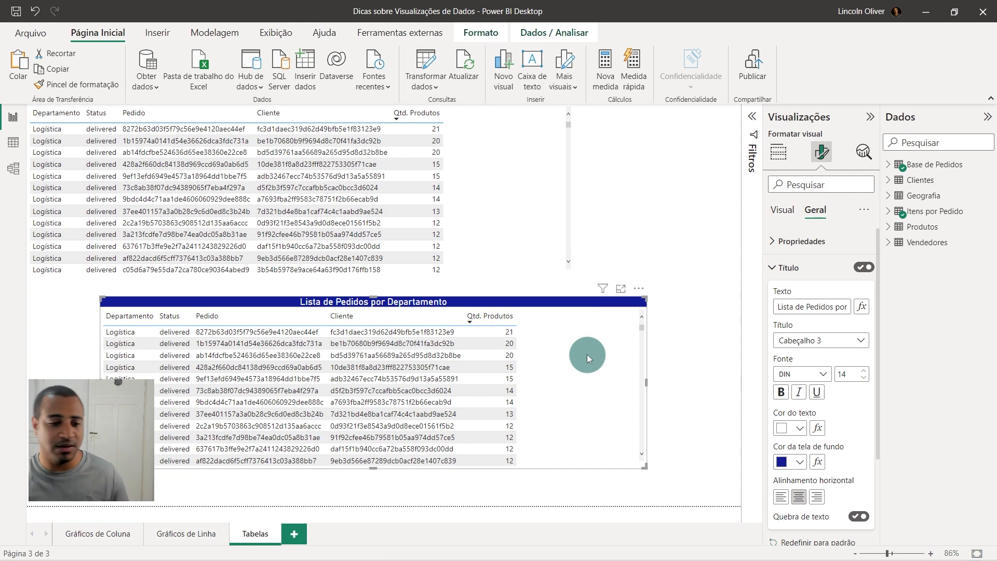
{"action": "left_click_drag", "start_coordinate": [643, 388], "coordinate": [537, 386]}
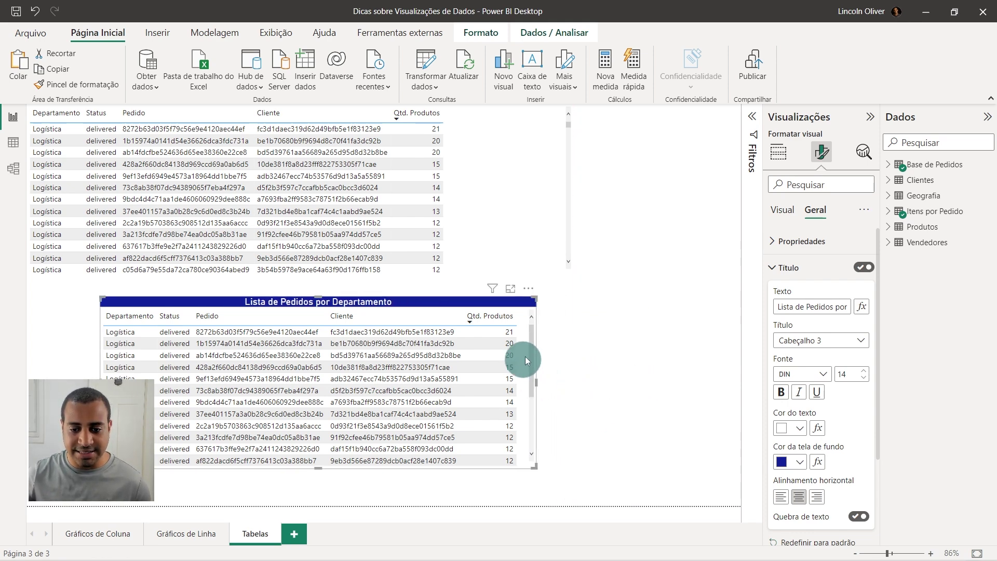
{"action": "left_click_drag", "start_coordinate": [286, 315], "coordinate": [385, 302]}
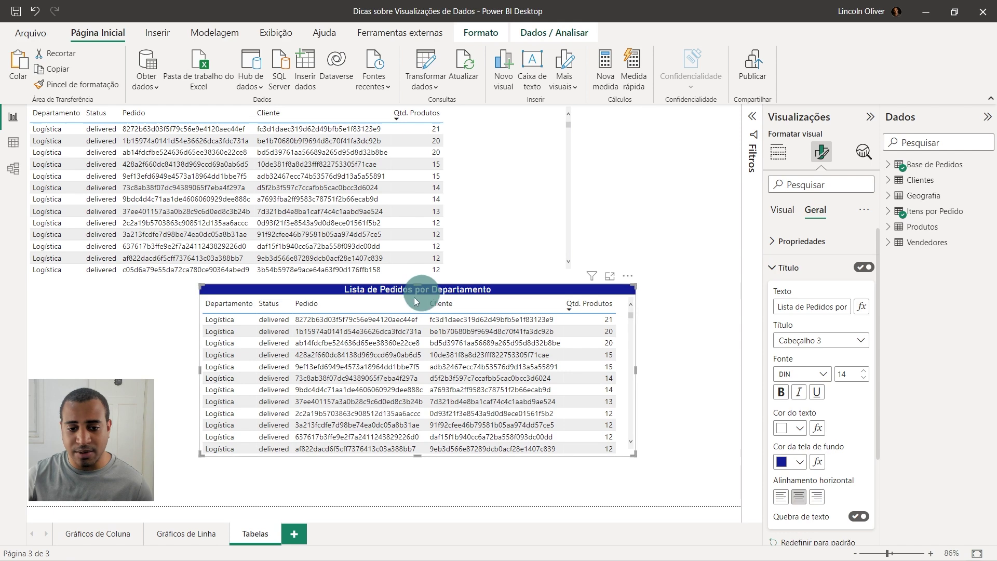
Set the table's column headers to a dark-blue background with white text.
{"action": "left_click", "coordinate": [793, 267]}
{"action": "left_click", "coordinate": [805, 294]}
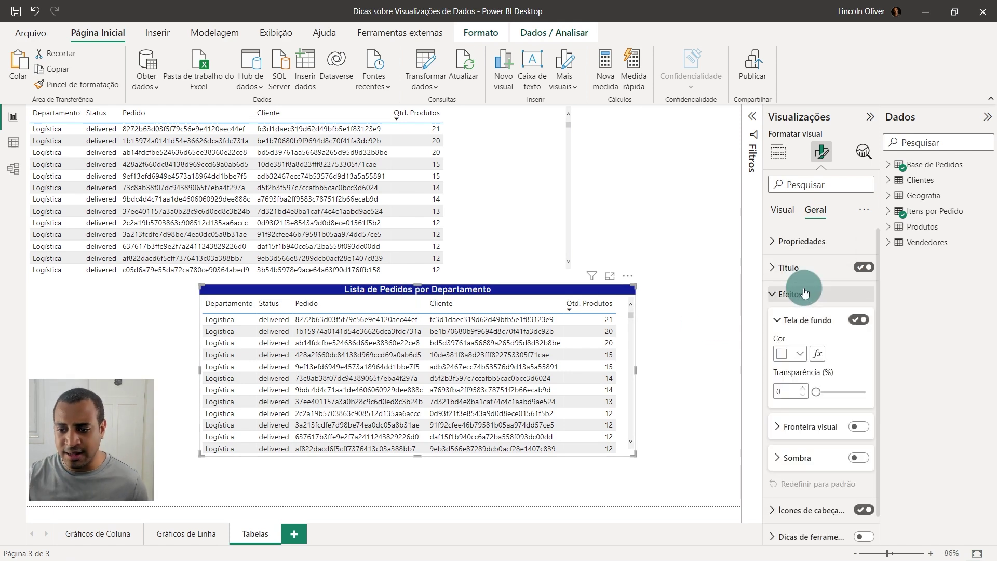
{"action": "right_click", "coordinate": [784, 292]}
{"action": "left_click", "coordinate": [779, 315]}
{"action": "left_click", "coordinate": [782, 210]}
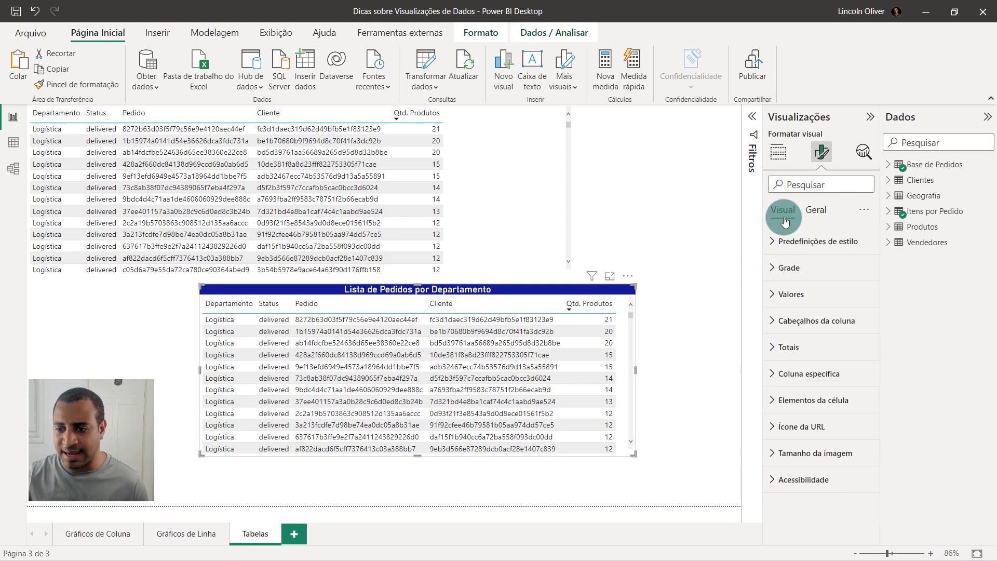
{"action": "left_click", "coordinate": [817, 319]}
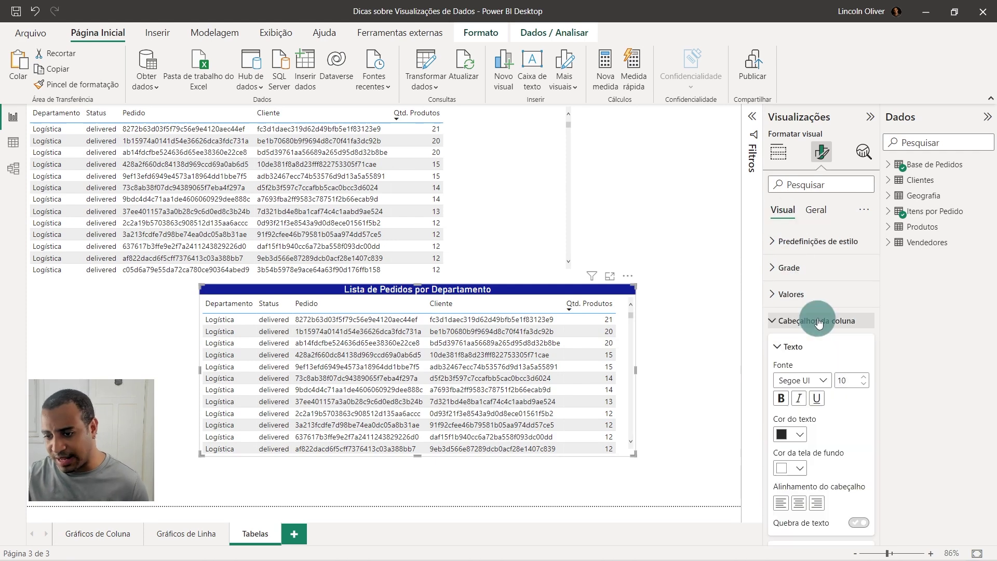
{"action": "left_click", "coordinate": [793, 478]}
{"action": "left_click", "coordinate": [806, 415]}
{"action": "left_click", "coordinate": [790, 435]}
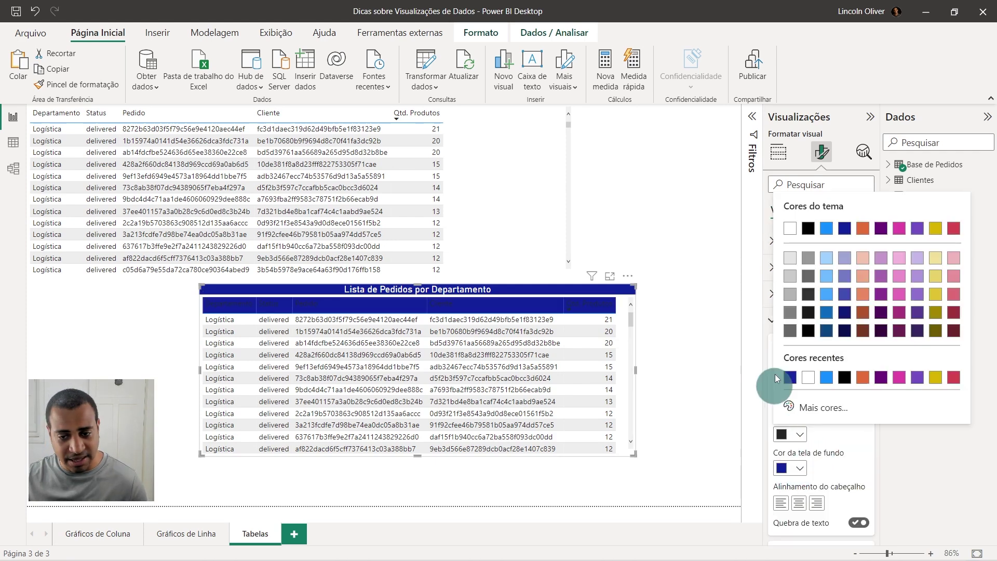
{"action": "left_click", "coordinate": [785, 229]}
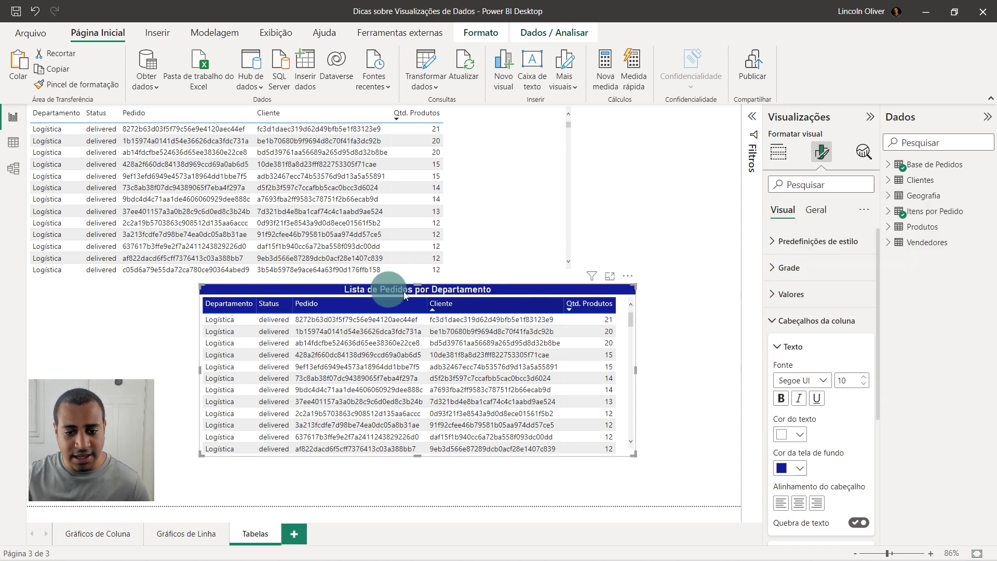
{"action": "left_click", "coordinate": [705, 332]}
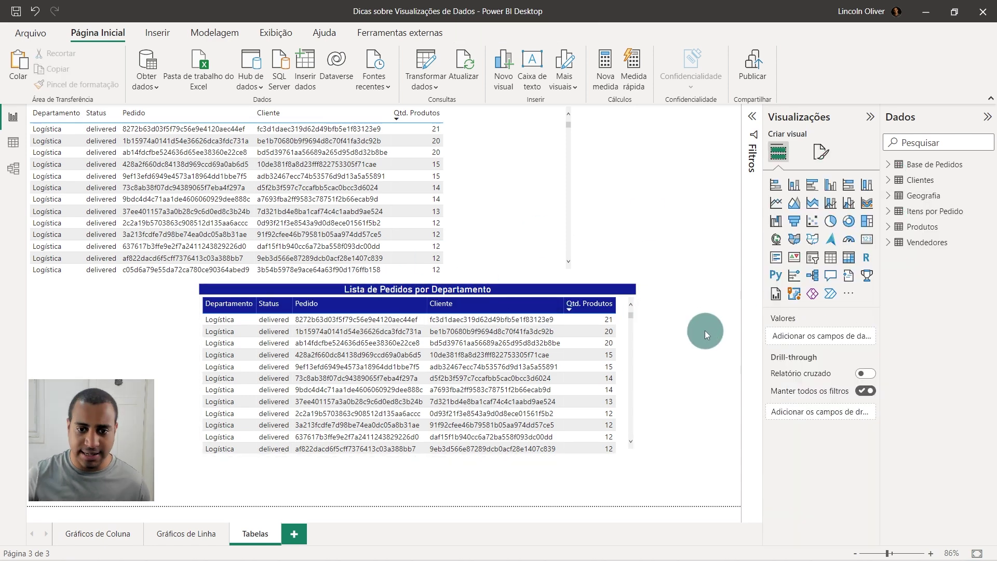
{"action": "left_click", "coordinate": [619, 306]}
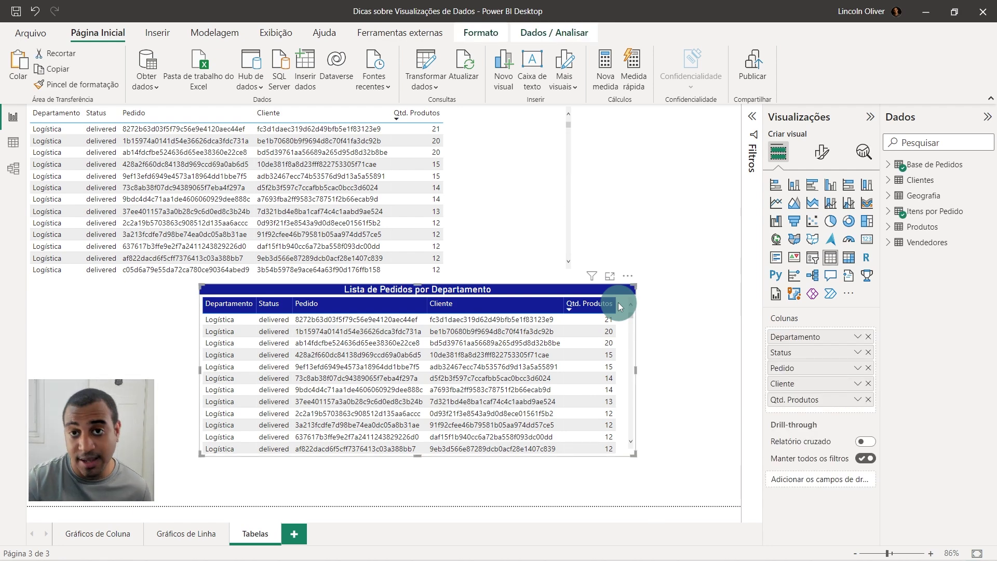
Try the Nenhum and Mínimo style presets on the order table.
{"action": "left_click", "coordinate": [821, 152]}
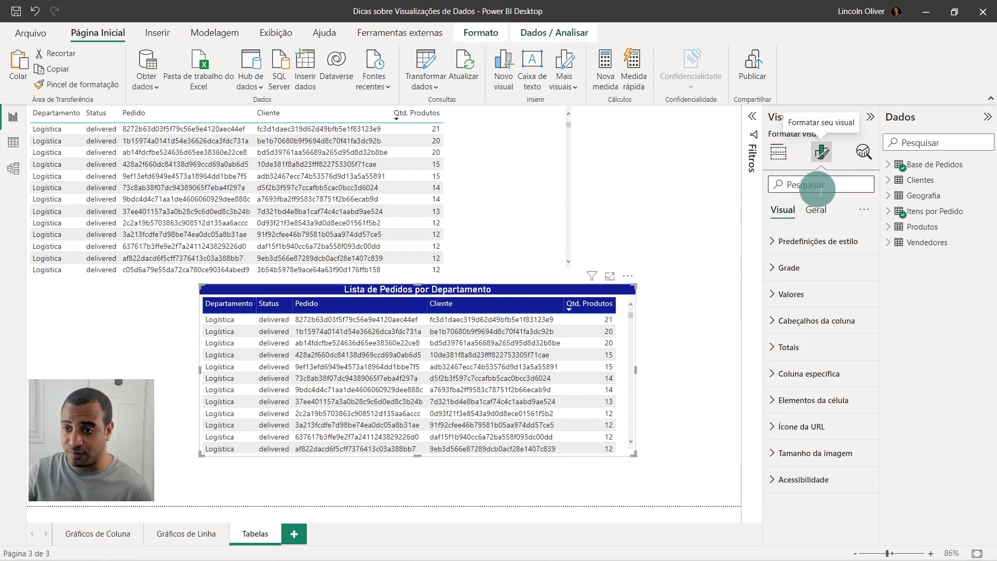
{"action": "left_click", "coordinate": [823, 241]}
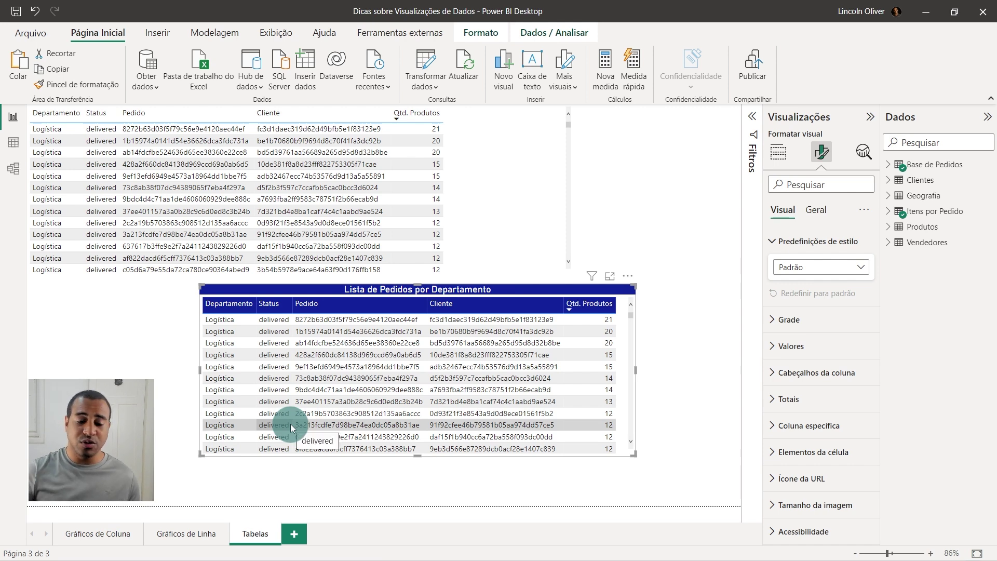
{"action": "left_click", "coordinate": [796, 266]}
{"action": "left_click", "coordinate": [795, 298]}
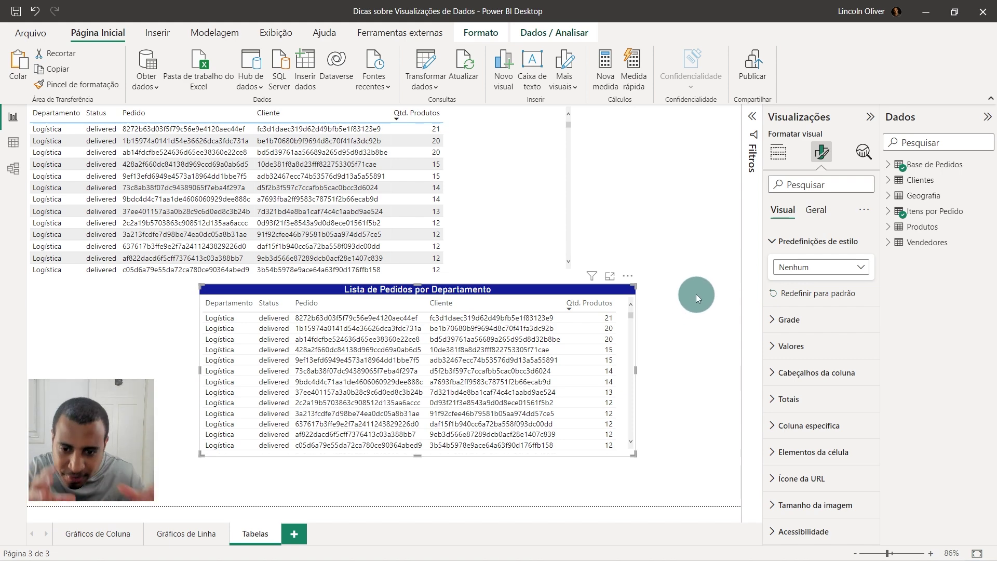
{"action": "left_click", "coordinate": [843, 271]}
{"action": "left_click", "coordinate": [839, 309]}
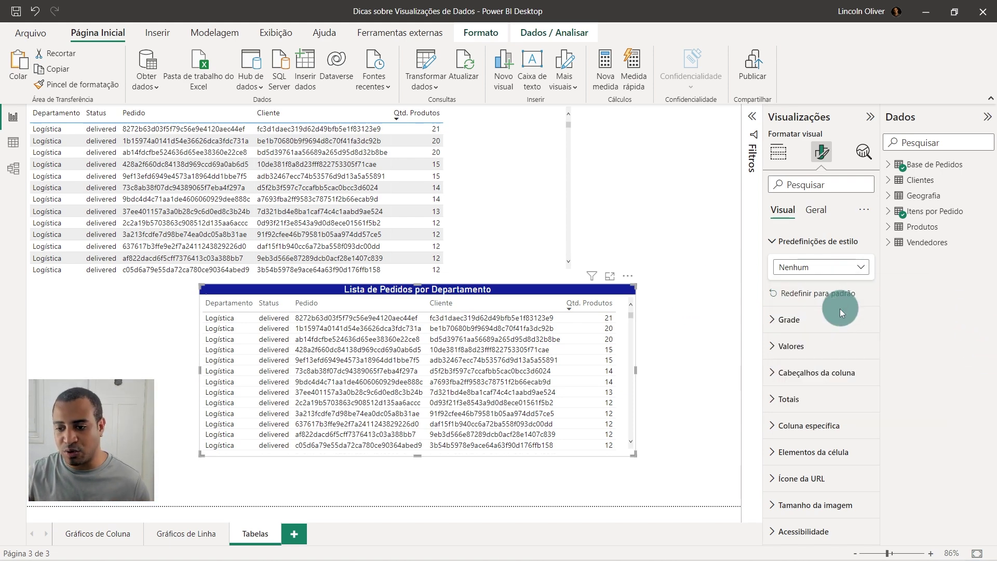
{"action": "scroll", "coordinate": [514, 381], "scroll_direction": "down", "scroll_amount": 5}
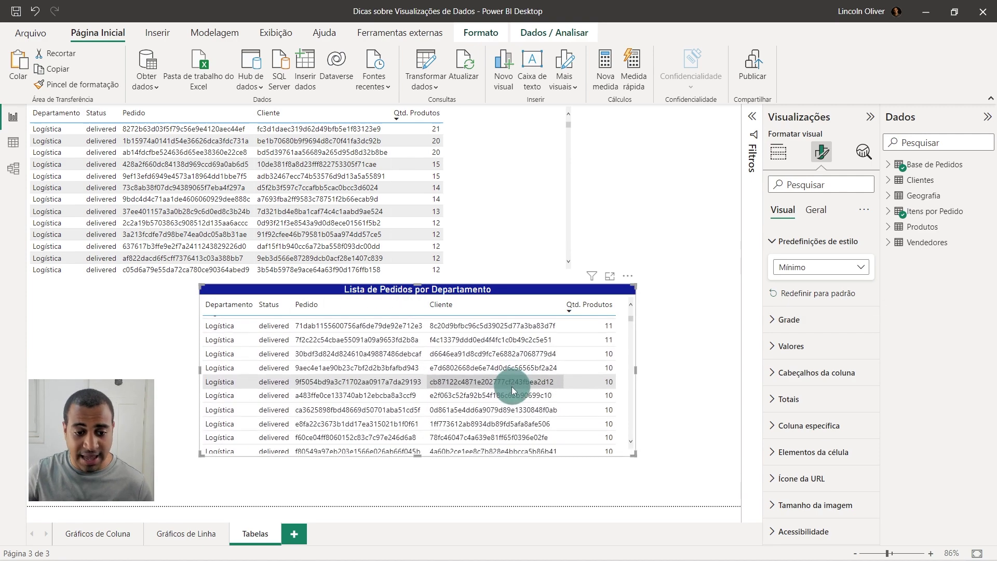
{"action": "scroll", "coordinate": [512, 389], "scroll_direction": "down", "scroll_amount": 3}
{"action": "scroll", "coordinate": [509, 390], "scroll_direction": "down", "scroll_amount": 3}
{"action": "scroll", "coordinate": [507, 392], "scroll_direction": "down", "scroll_amount": 3}
{"action": "scroll", "coordinate": [506, 393], "scroll_direction": "down", "scroll_amount": 3}
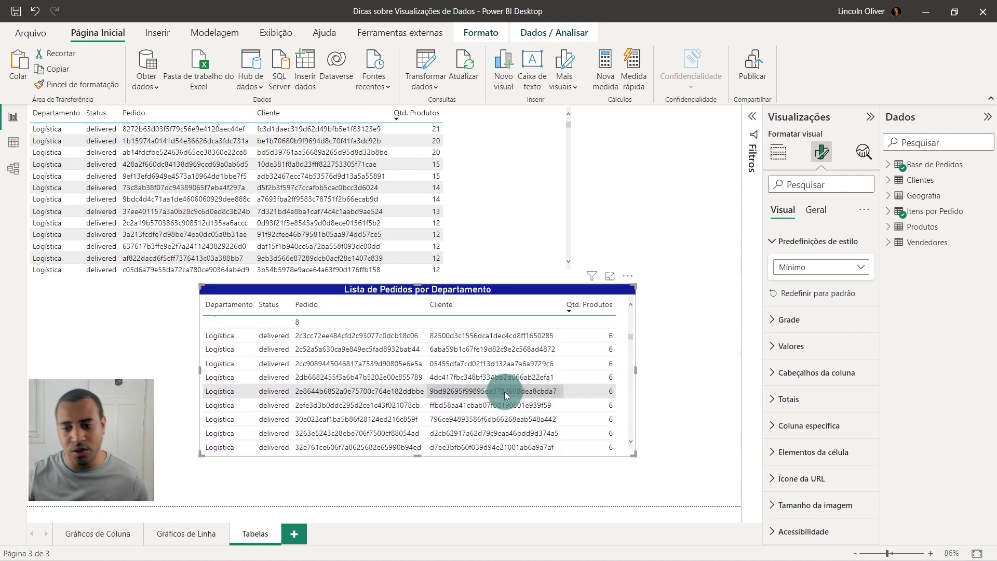
Compare Cabeçalho em negrito and alternating-row presets, then settle on Mínimo.
{"action": "left_click", "coordinate": [839, 269]}
{"action": "left_click", "coordinate": [832, 325]}
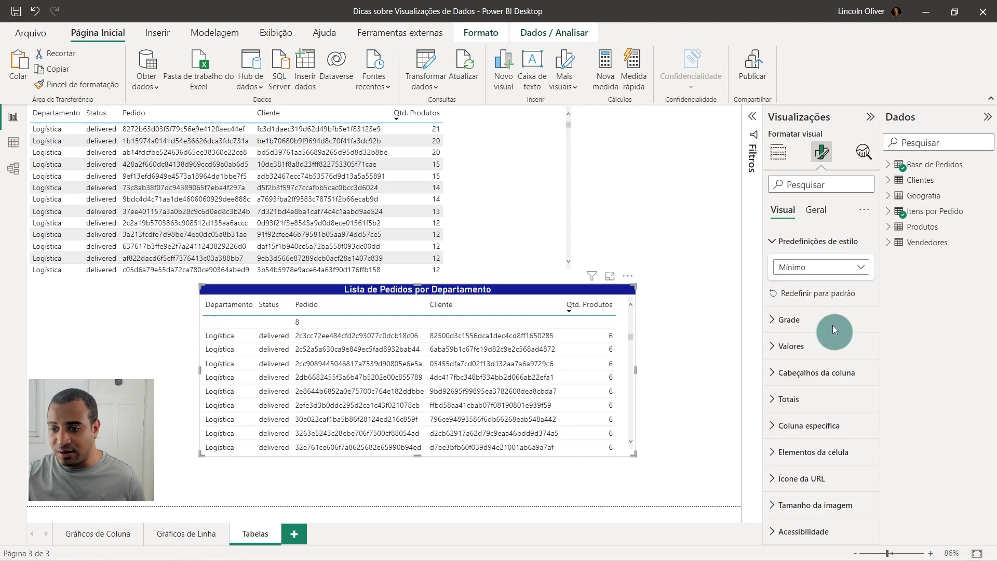
{"action": "left_click", "coordinate": [836, 274]}
{"action": "left_click", "coordinate": [836, 330]}
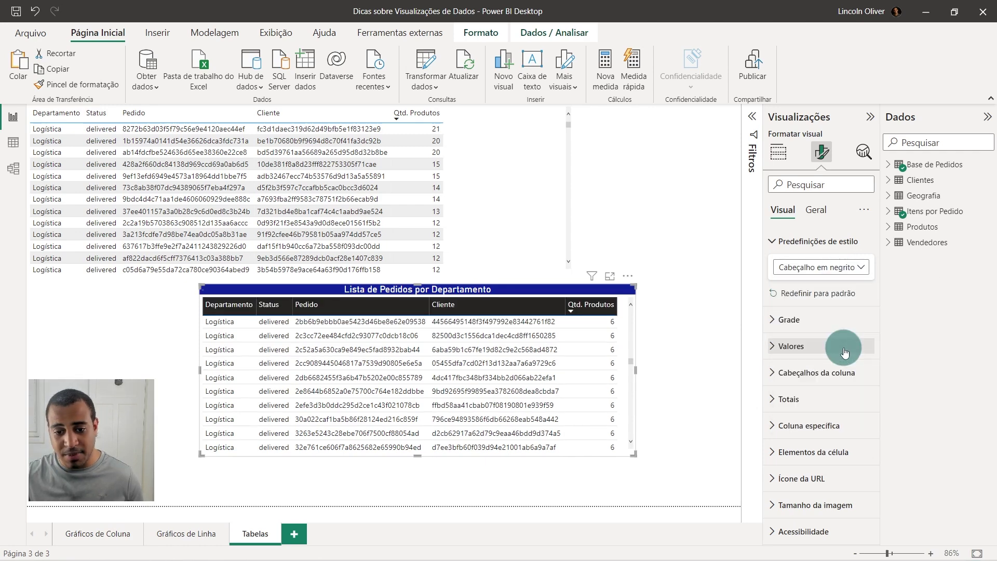
{"action": "left_click", "coordinate": [837, 267]}
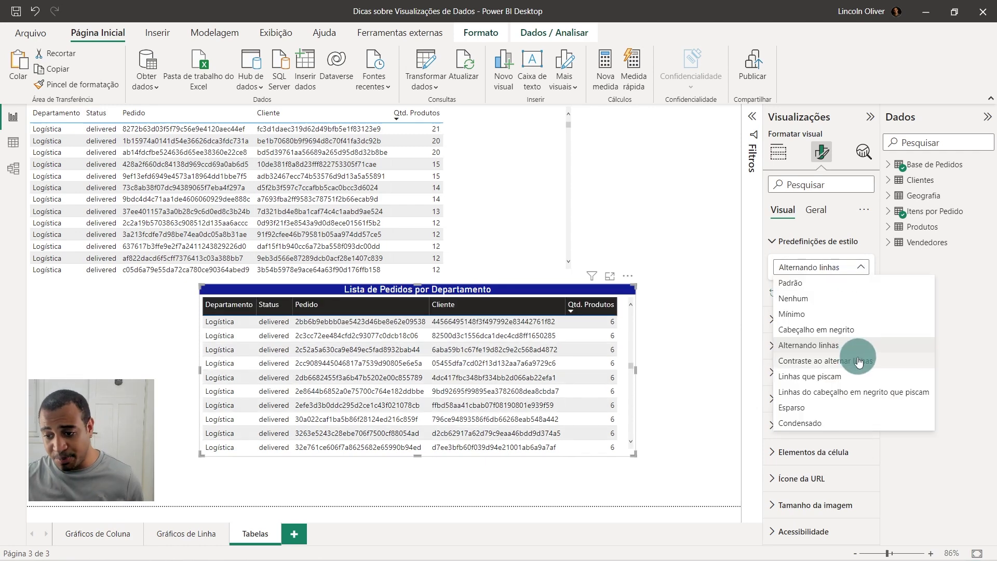
{"action": "left_click", "coordinate": [844, 345]}
{"action": "left_click", "coordinate": [831, 267]}
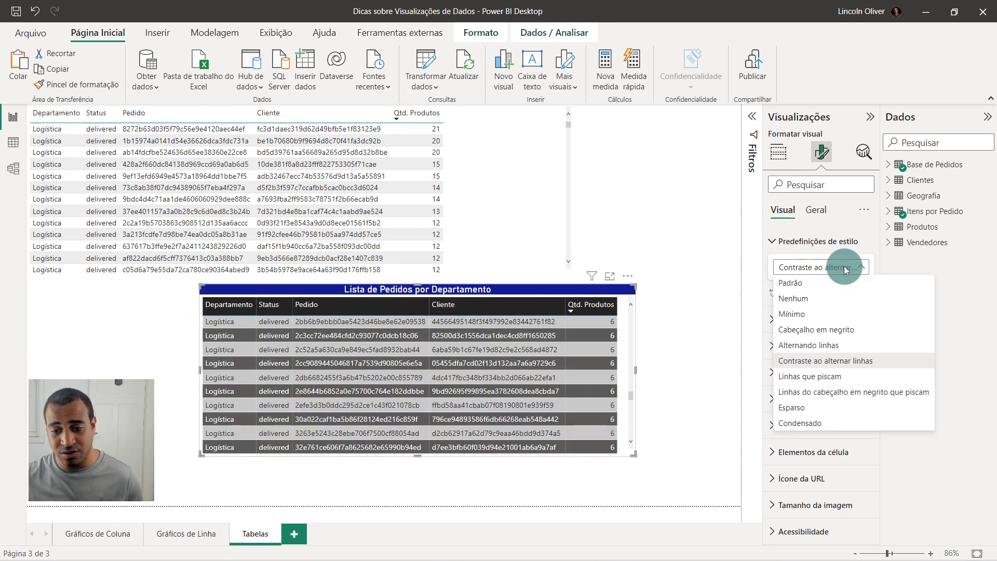
{"action": "left_click", "coordinate": [837, 314]}
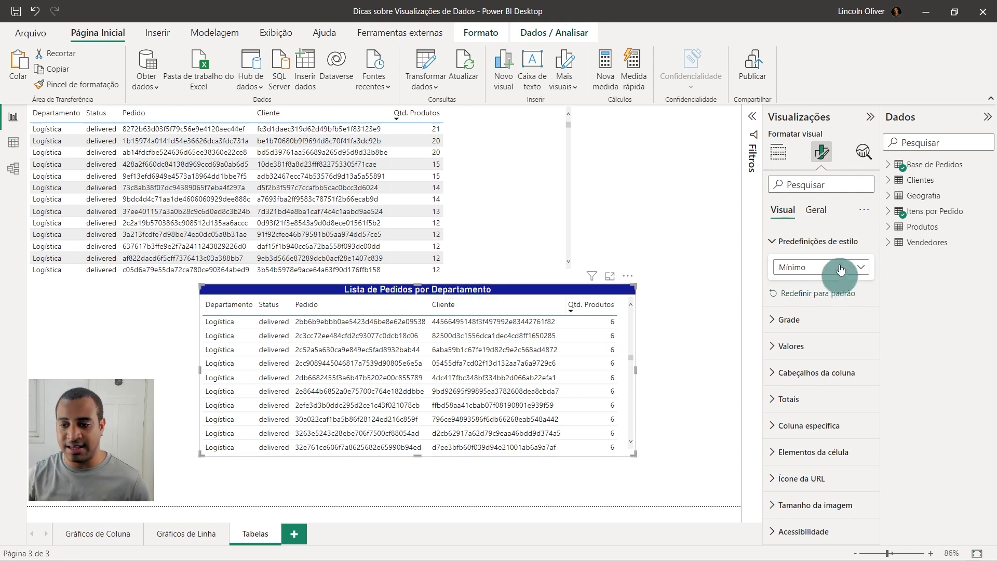
{"action": "left_click", "coordinate": [818, 241]}
Restore the column headers to a dark-blue background with white text.
{"action": "left_click", "coordinate": [815, 210]}
{"action": "left_click", "coordinate": [781, 210]}
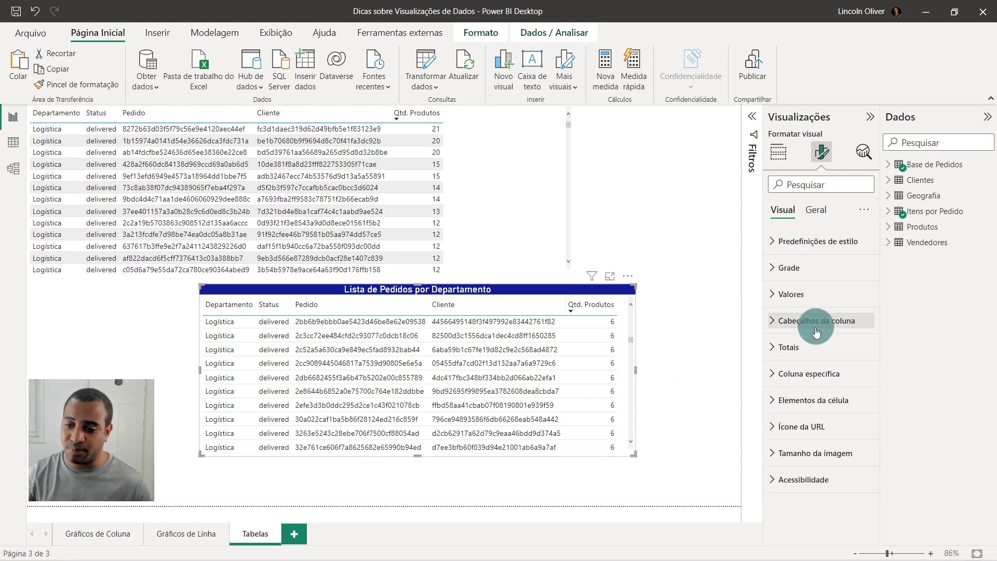
{"action": "left_click", "coordinate": [800, 321]}
{"action": "left_click", "coordinate": [793, 476]}
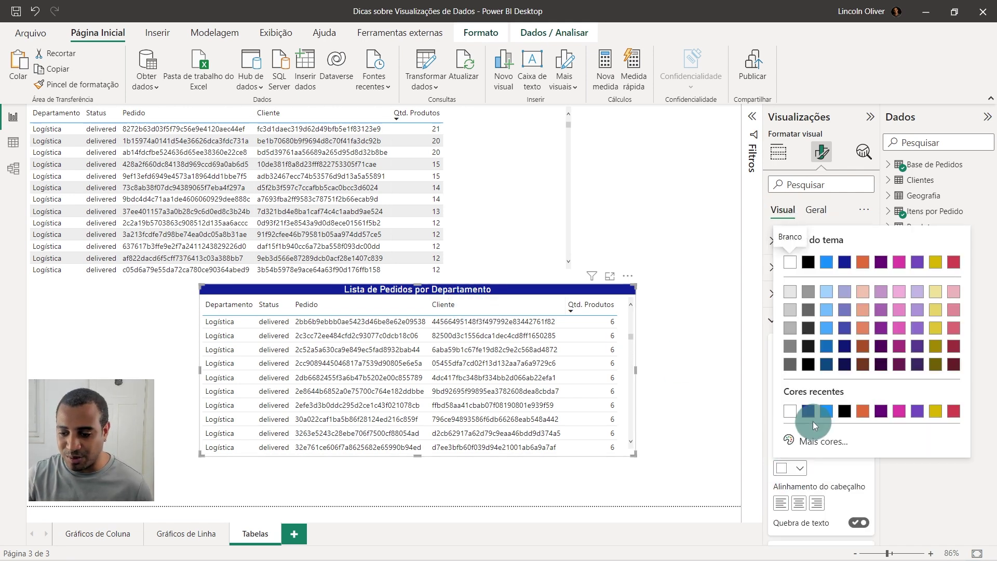
{"action": "left_click", "coordinate": [790, 405]}
{"action": "left_click", "coordinate": [782, 432]}
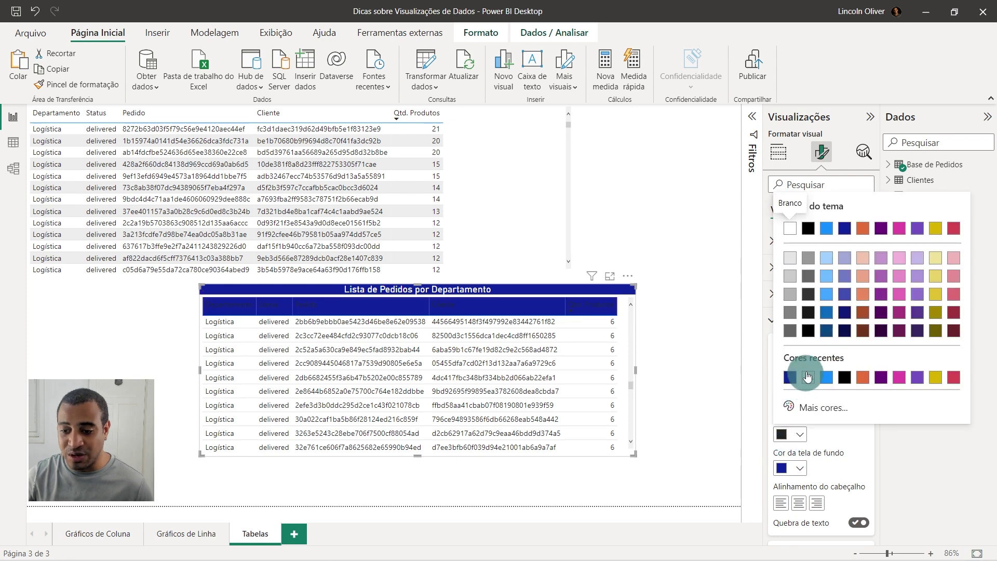
{"action": "left_click", "coordinate": [808, 377]}
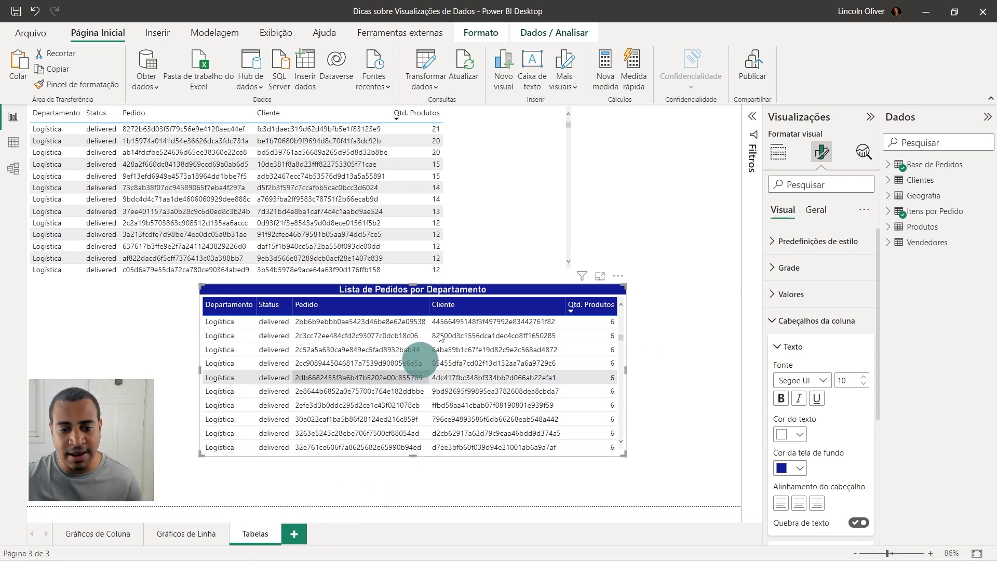
Move the Lista de Pedidos table to the top, the plain table below, and sort by Pedido.
{"action": "mouse_move", "coordinate": [459, 290]}
{"action": "left_mouse_down"}
{"action": "mouse_move", "coordinate": [296, 266]}
{"action": "mouse_move", "coordinate": [632, 138]}
{"action": "left_mouse_up"}
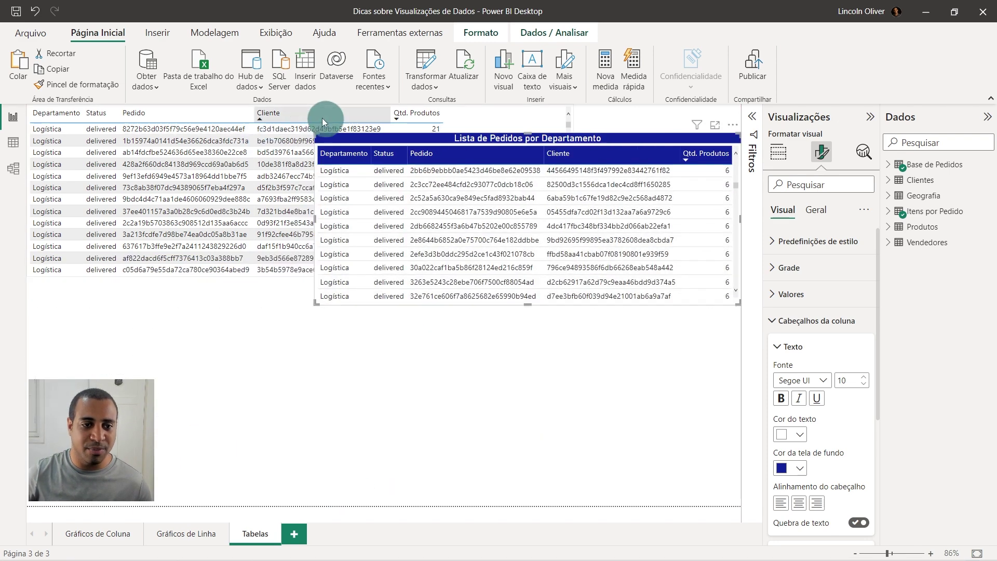
{"action": "left_click_drag", "start_coordinate": [214, 172], "coordinate": [242, 381]}
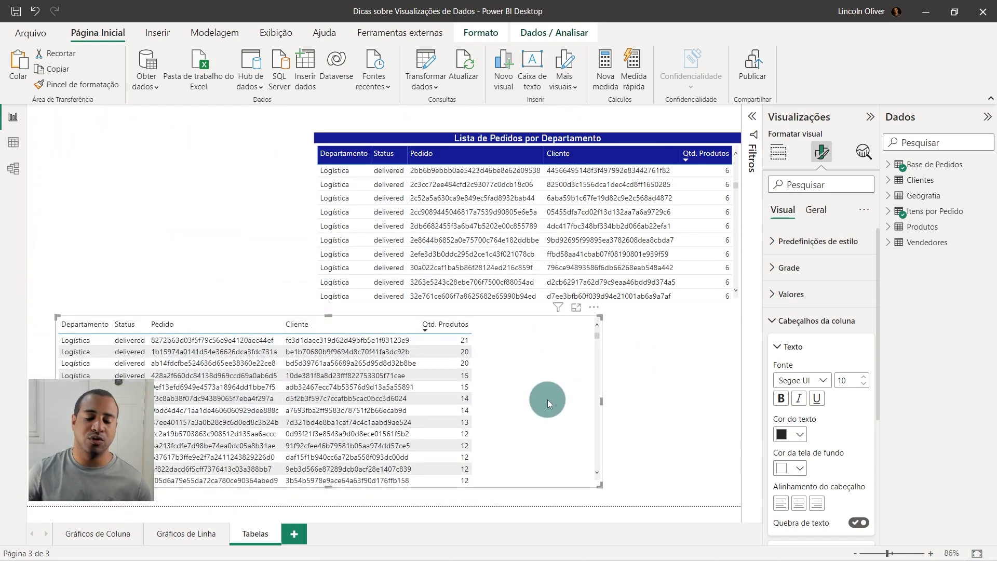
{"action": "left_click", "coordinate": [612, 318]}
{"action": "left_click_drag", "start_coordinate": [519, 136], "coordinate": [516, 114]}
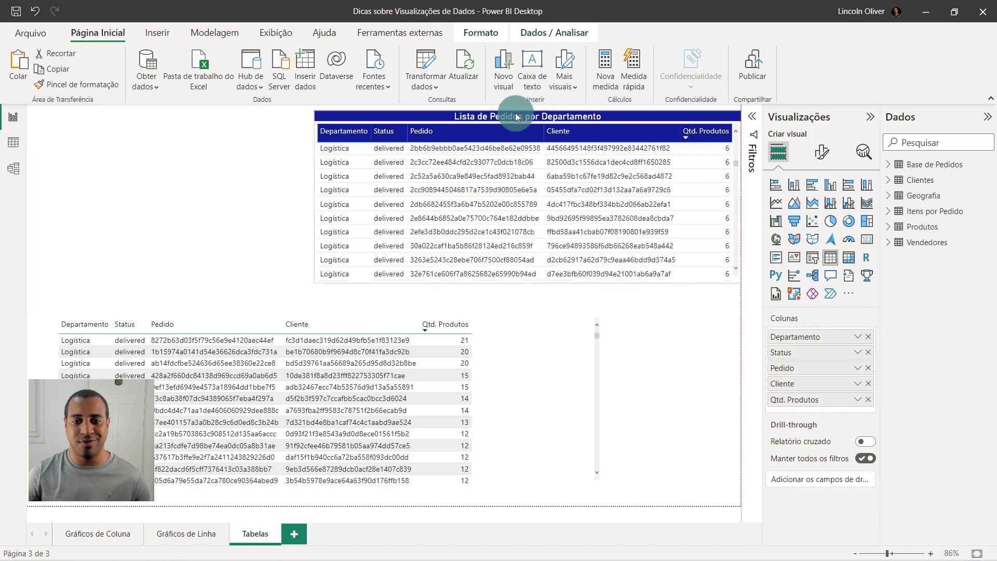
{"action": "left_click", "coordinate": [502, 138]}
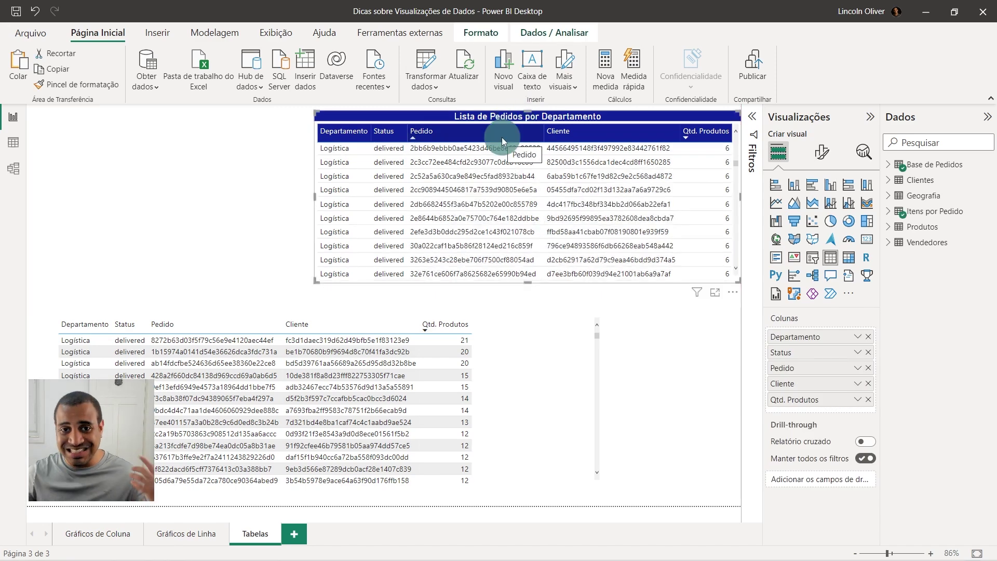